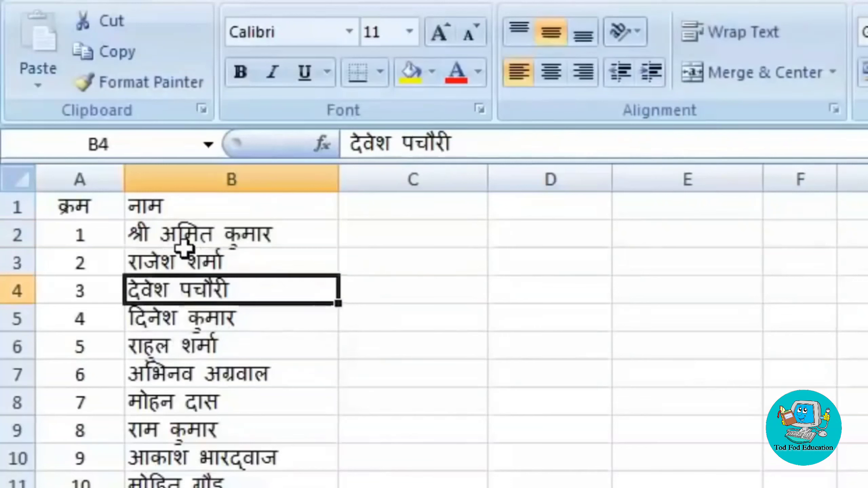
left_click(184, 239)
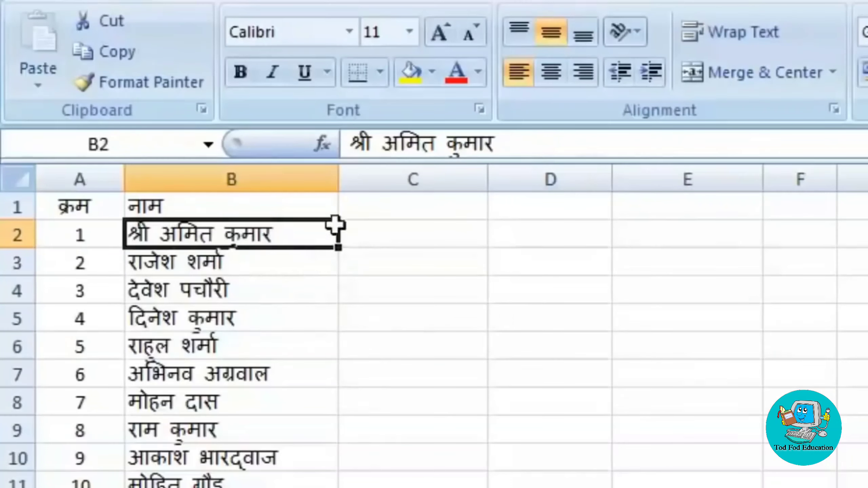
left_click_drag(383, 142, 370, 143)
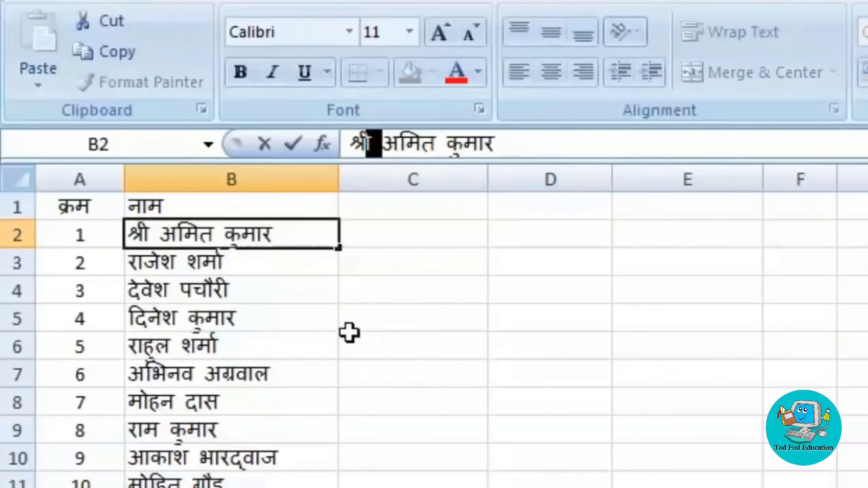
key("BackSpace")
key("BackSpace")
key("BackSpace")
key("BackSpace")
key("Delete")
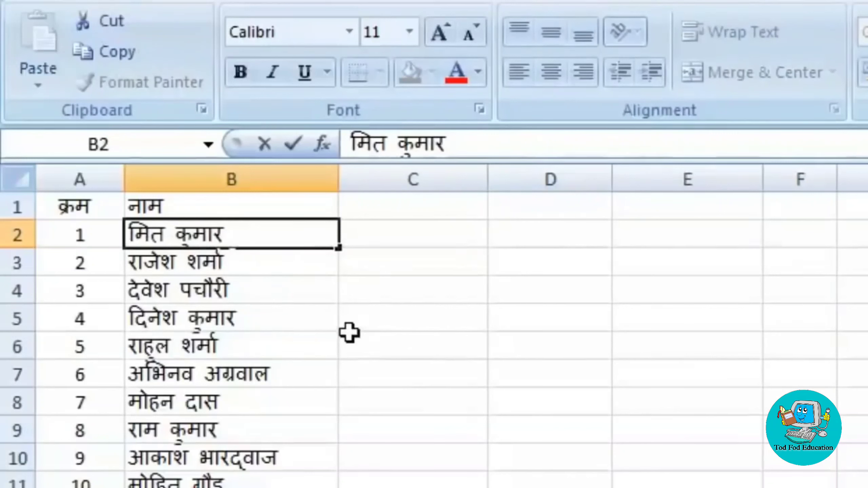
key("ctrl+z")
key("Escape")
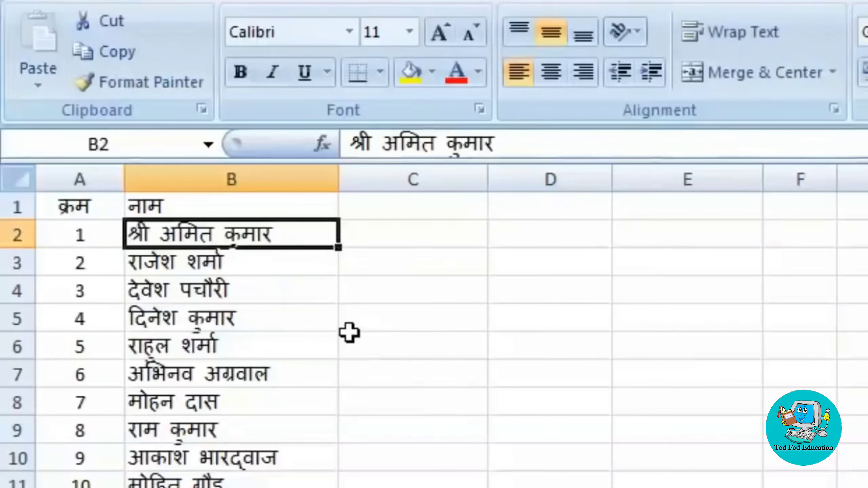
Step: Remove the "श्री " prefix from the name in cell B2
double_click(159, 238)
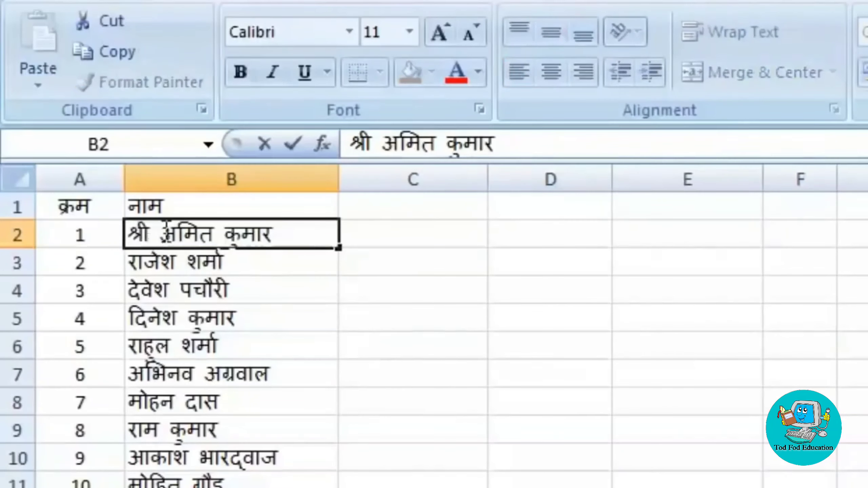
left_click_drag(164, 235, 34, 236)
key("BackSpace")
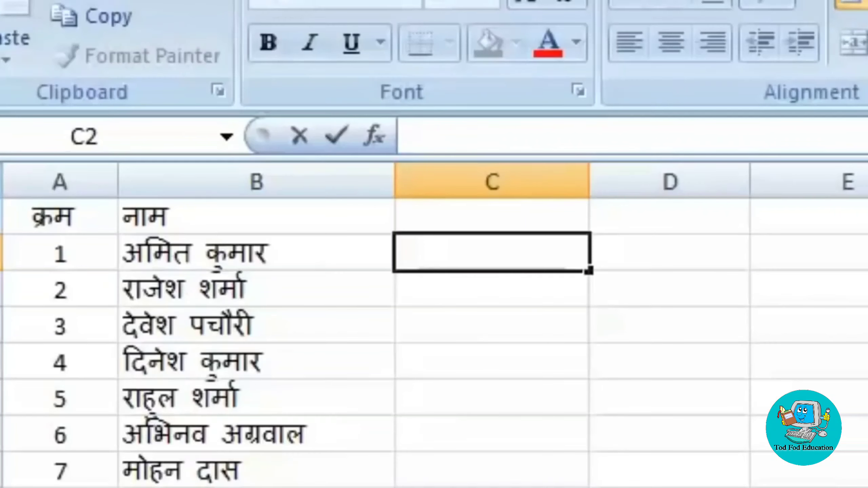
Step: Enter the formula ="श्री "&b2 in cell C2 to prefix the name with the title and a space
type("=")
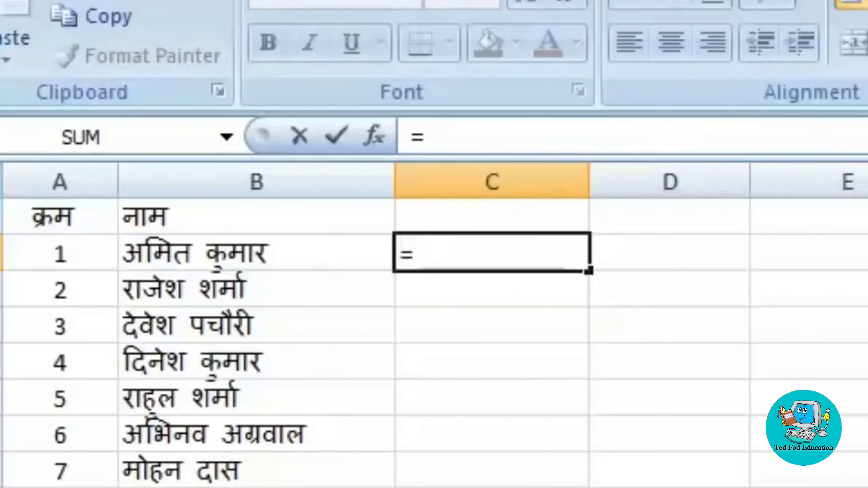
type("\"")
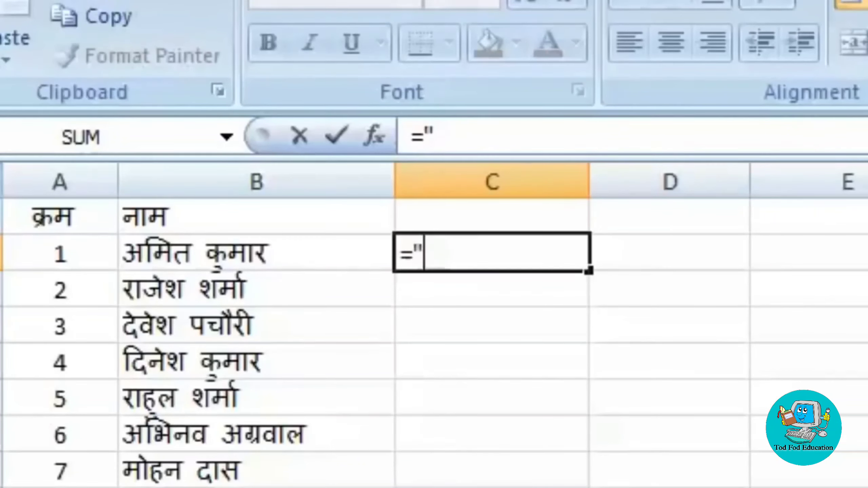
type("J")
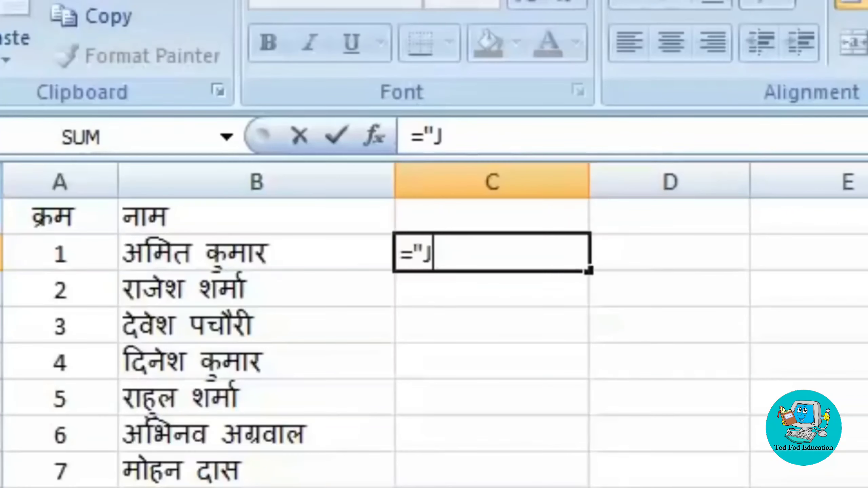
key("BackSpace")
type("श्र")
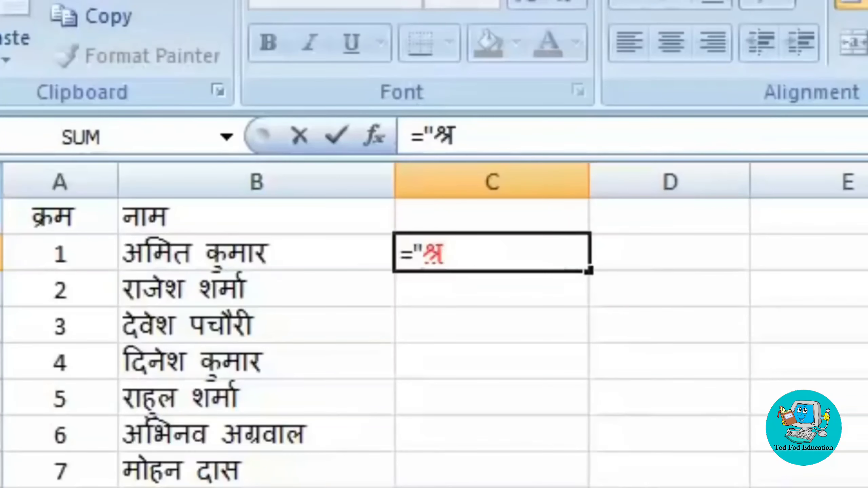
type("ी")
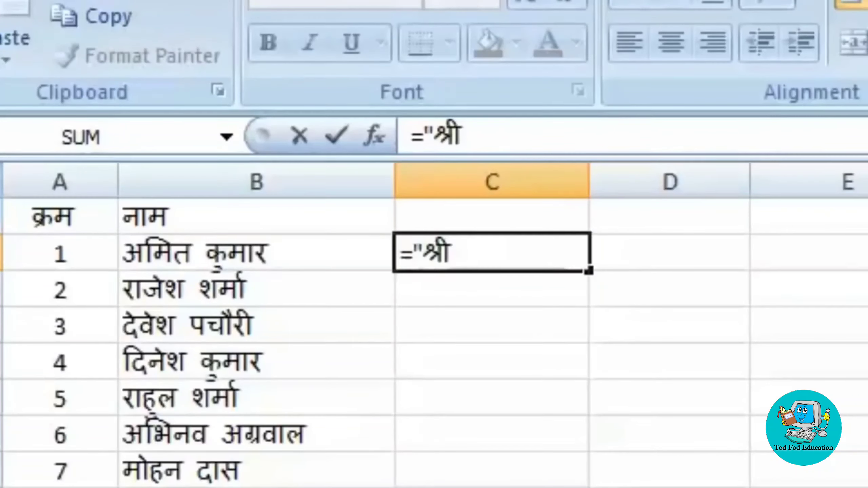
type("ष")
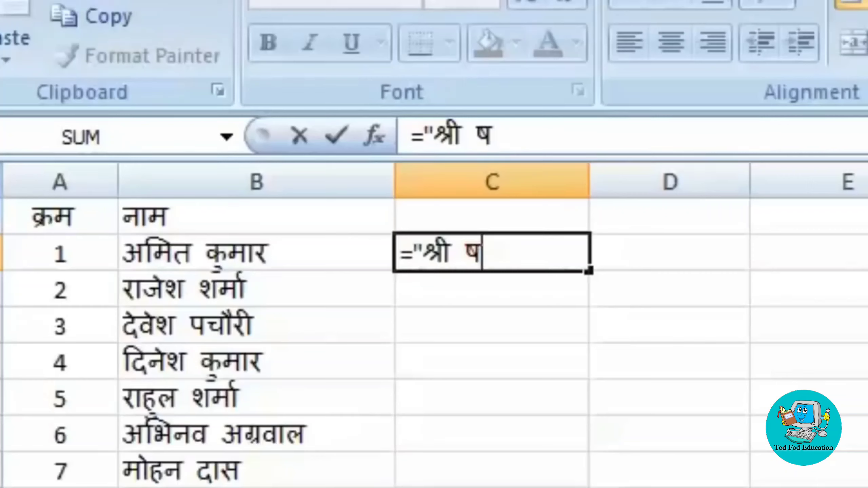
key("BackSpace")
type("\"")
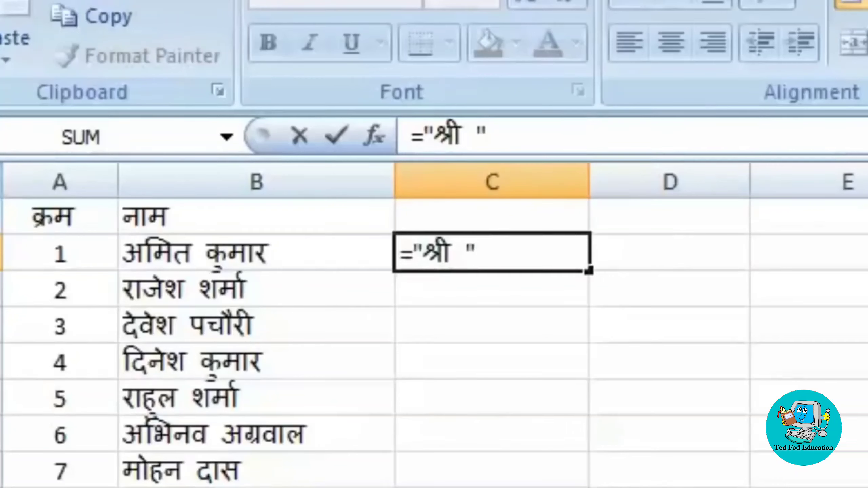
type("&")
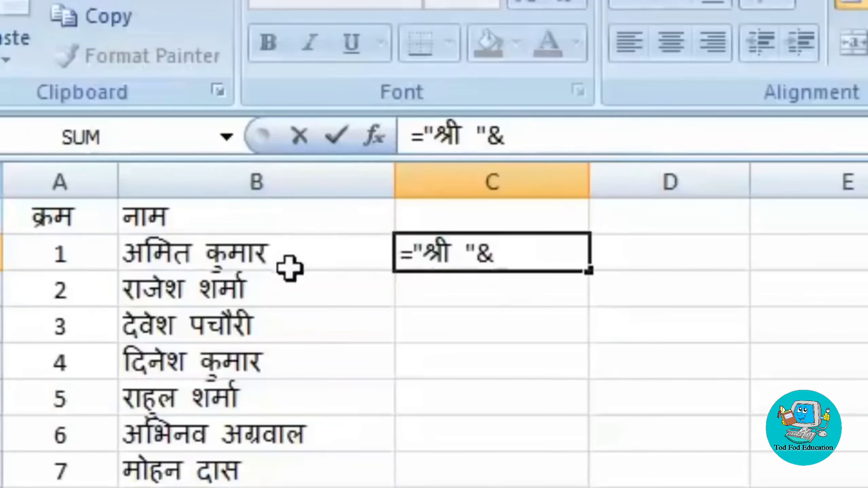
type("b2")
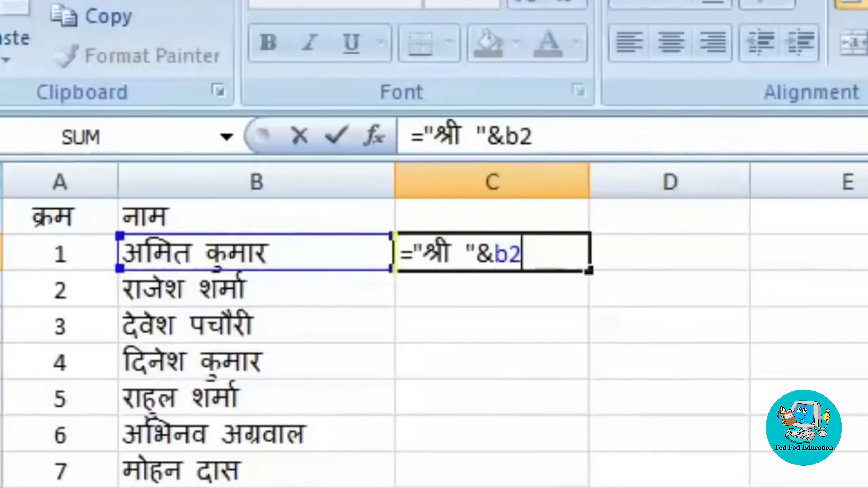
key("Return")
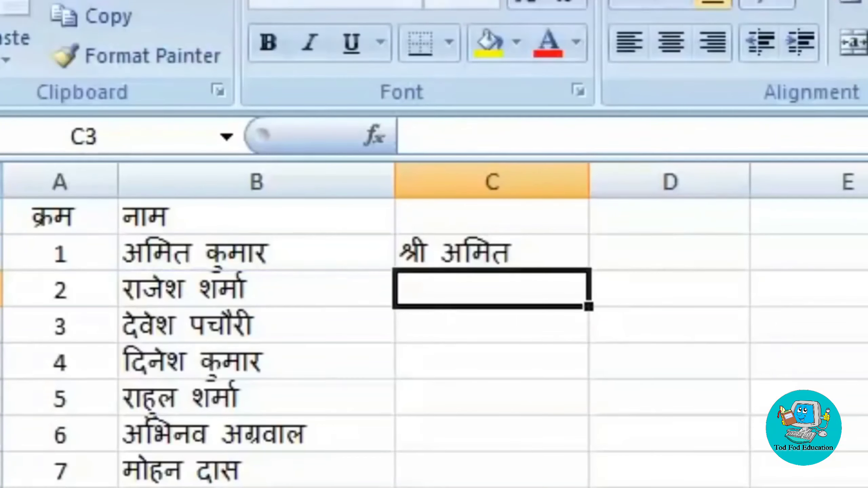
Step: Widen column C enough to show the full prefixed name
left_click(473, 249)
left_click_drag(591, 186, 663, 200)
left_click(634, 320)
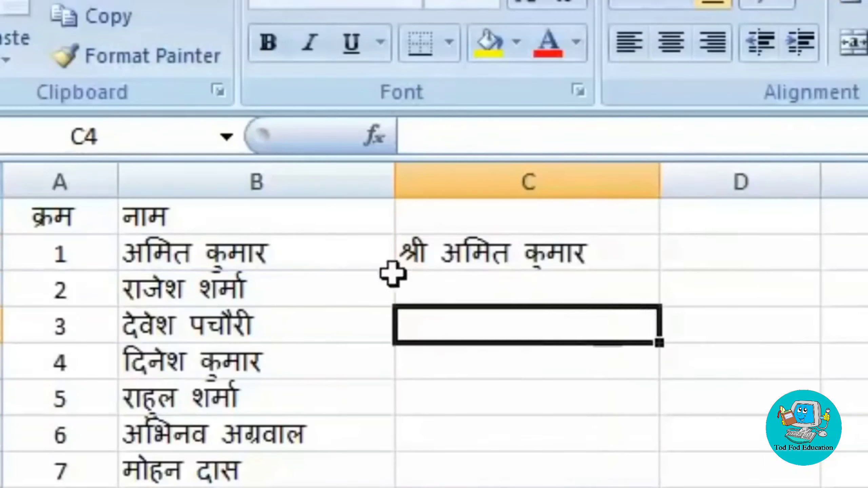
Step: Fill the C2 formula down column C to the row of the last listed name, serial number 20
left_click(520, 262)
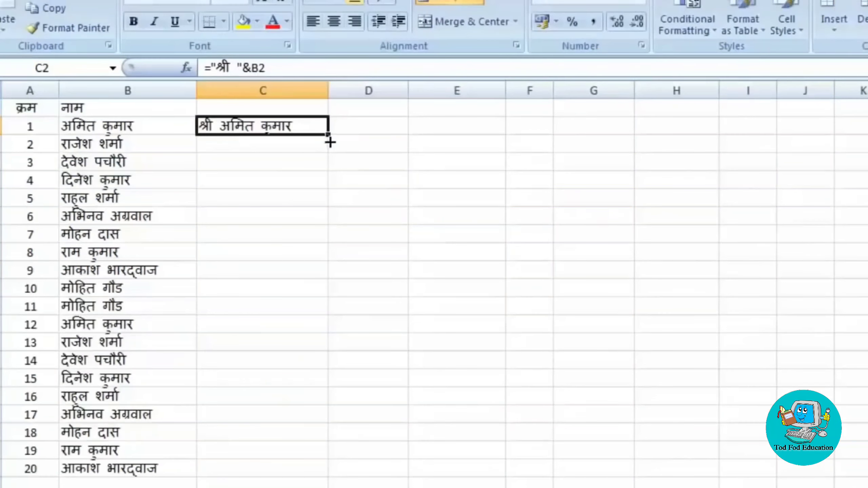
left_click_drag(330, 142, 352, 473)
left_click(380, 431)
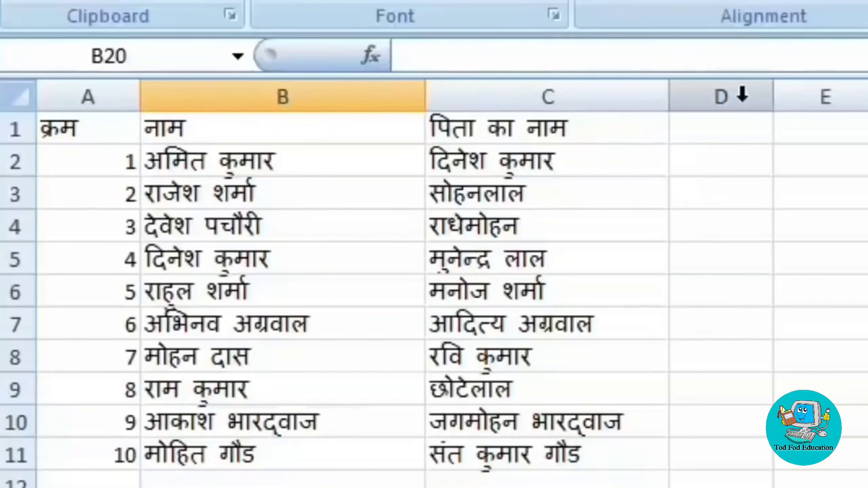
Step: Widen column D beside the father's name column and begin the formula in D2 with ="श्री "&b2
left_click_drag(773, 96, 867, 96)
left_click(572, 104)
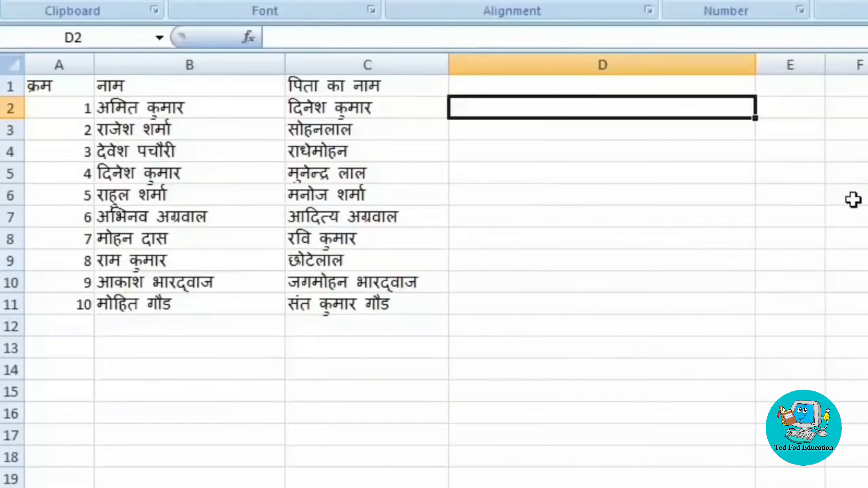
type("=")
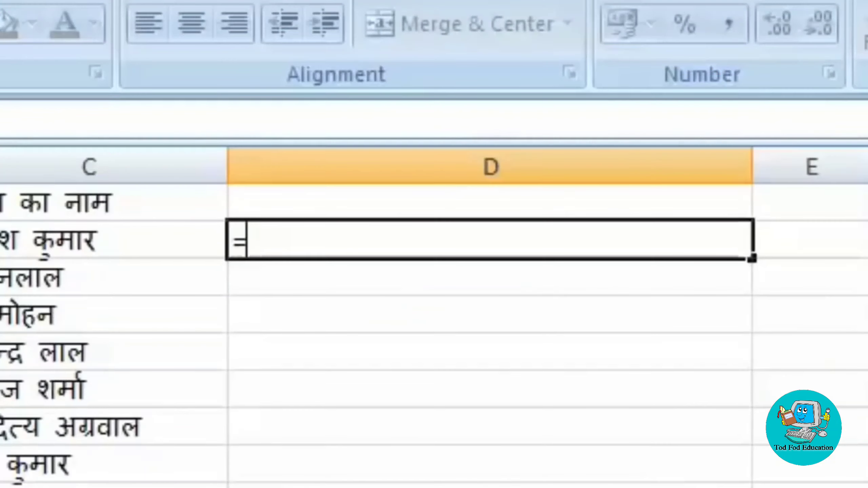
type("\"श्री")
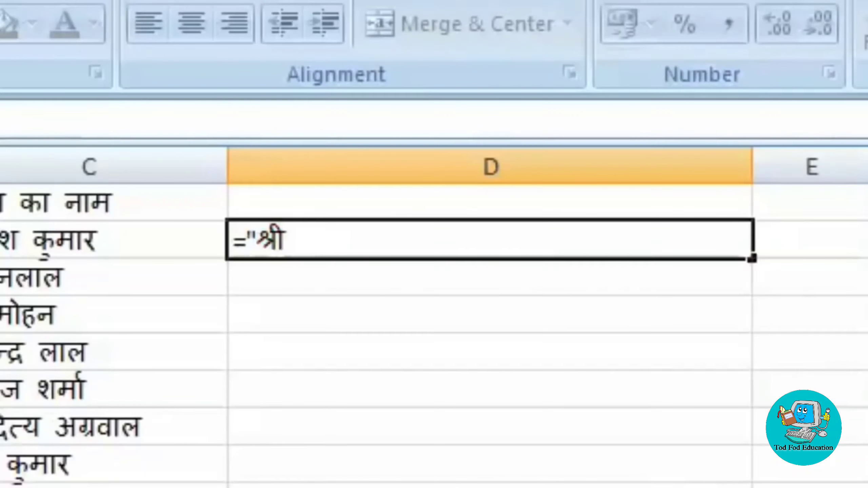
type(" ष")
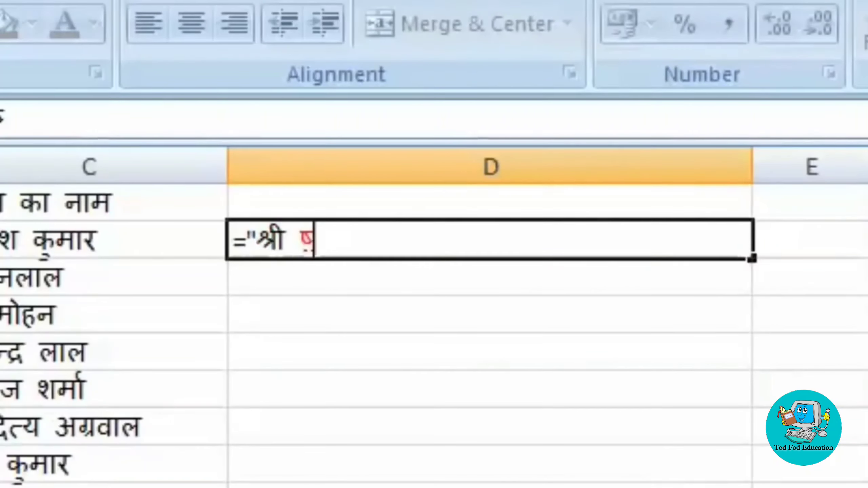
key("BackSpace")
type("\"")
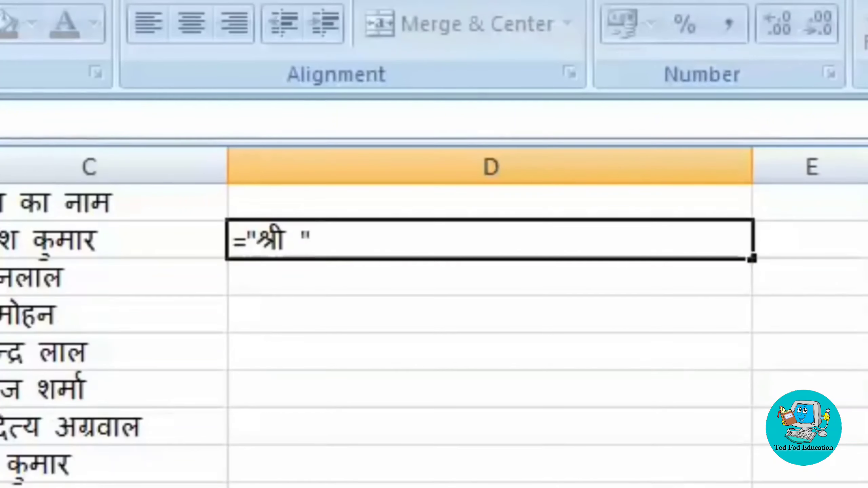
type("&")
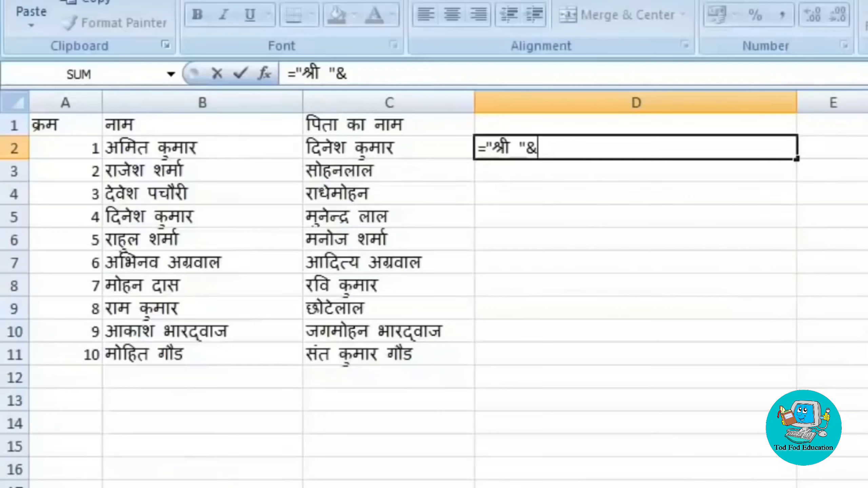
type("b2")
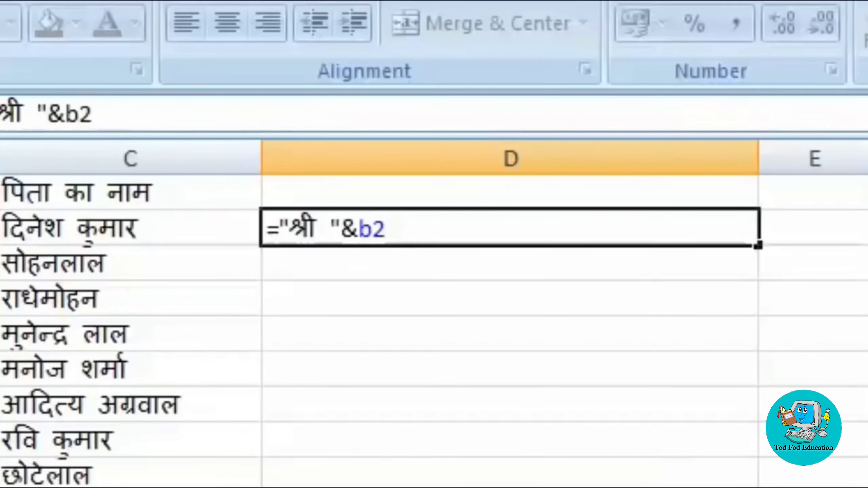
Step: Complete the D2 formula by appending & "पुञ श्री " &c2 to join the father's name
type("&")
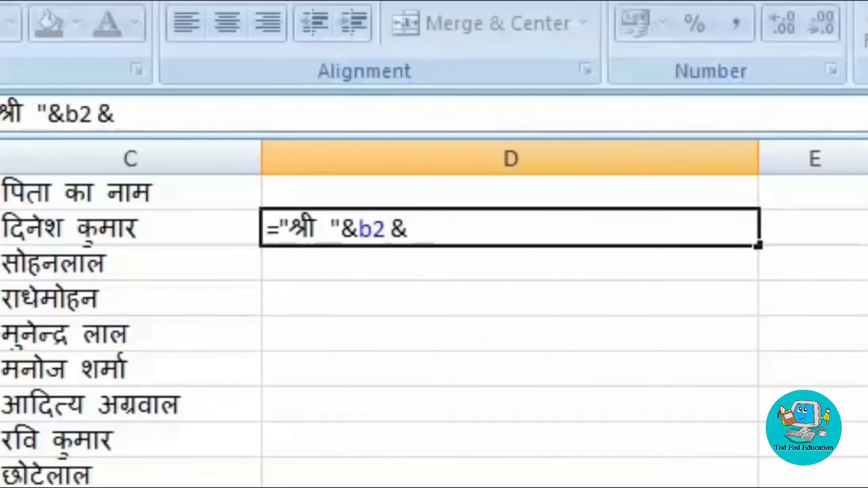
type(" ष्")
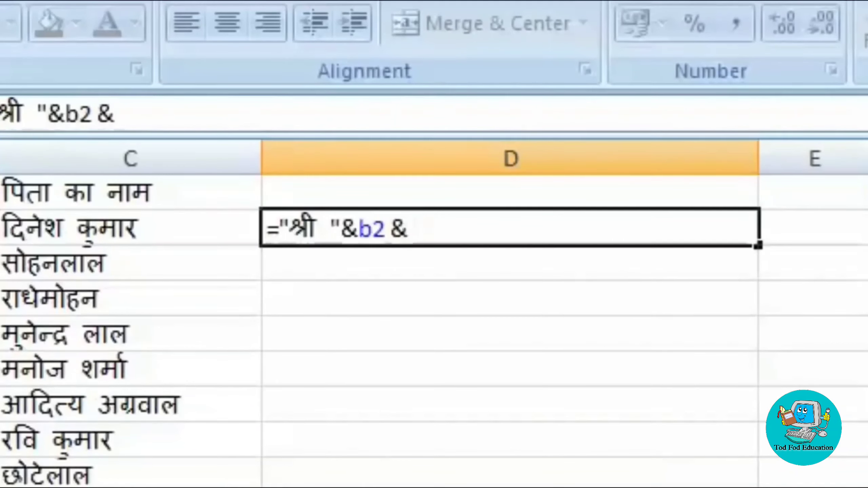
key("BackSpace")
key("BackSpace")
type("\"")
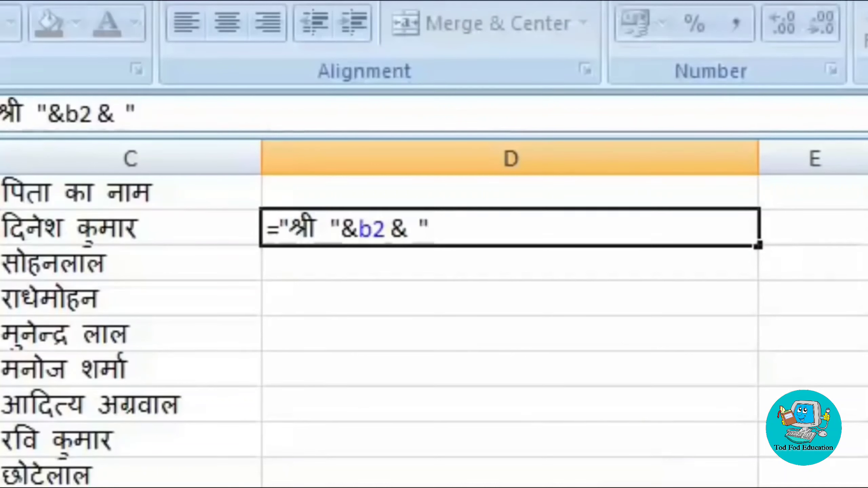
type("पुज श्री")
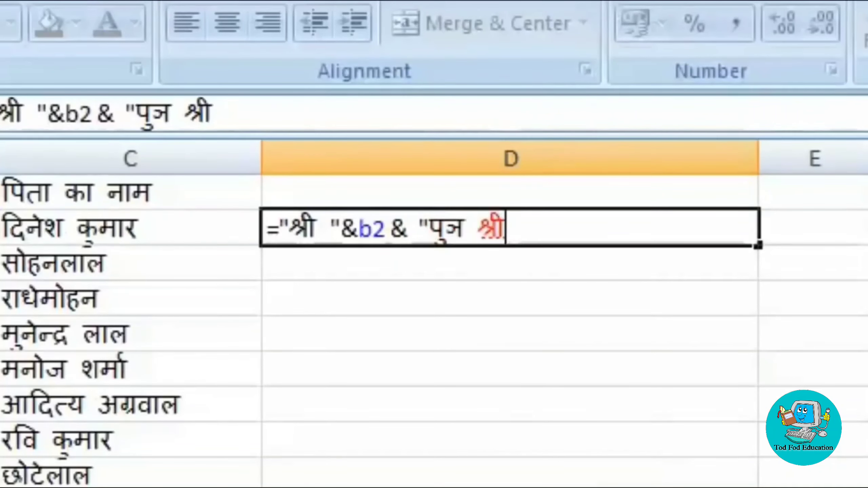
type("ष्")
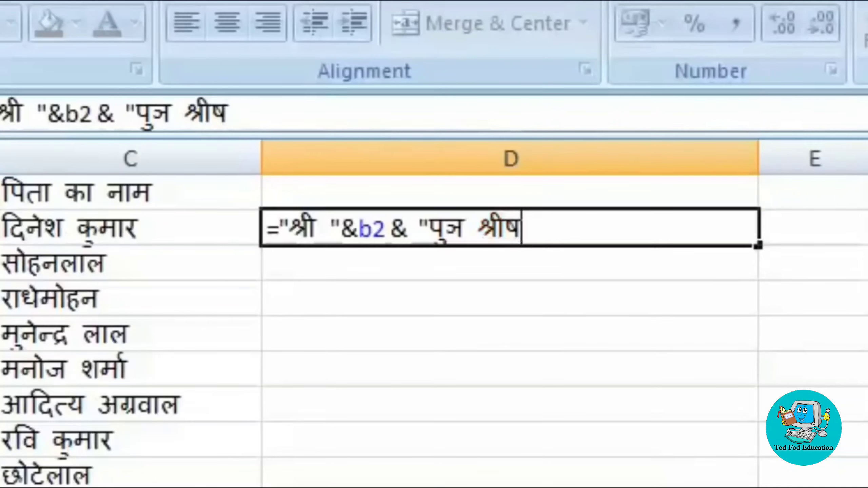
key("BackSpace")
key("BackSpace")
type("\"")
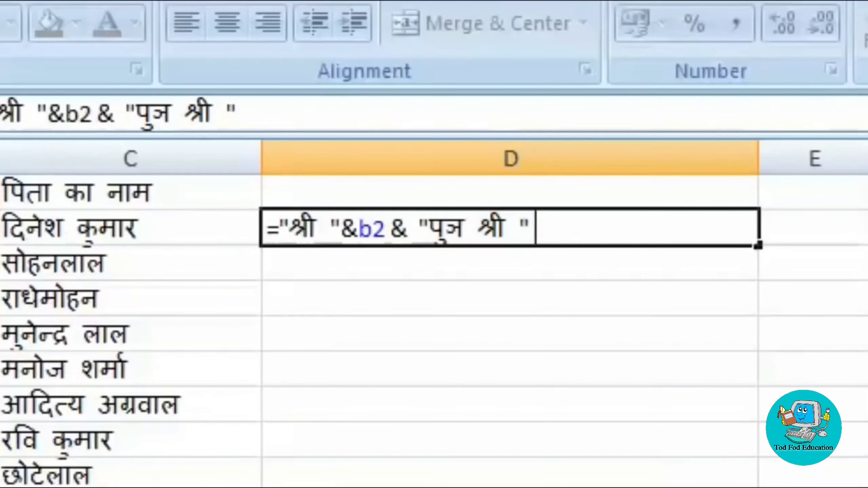
type(" &")
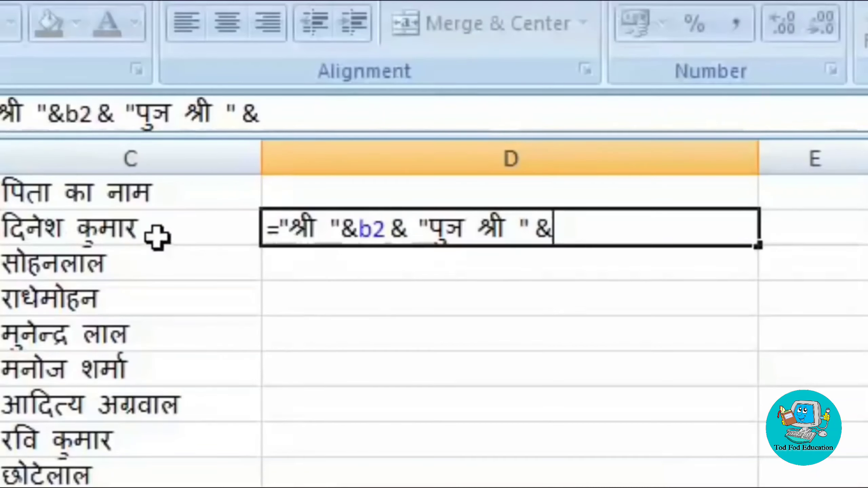
type("c2")
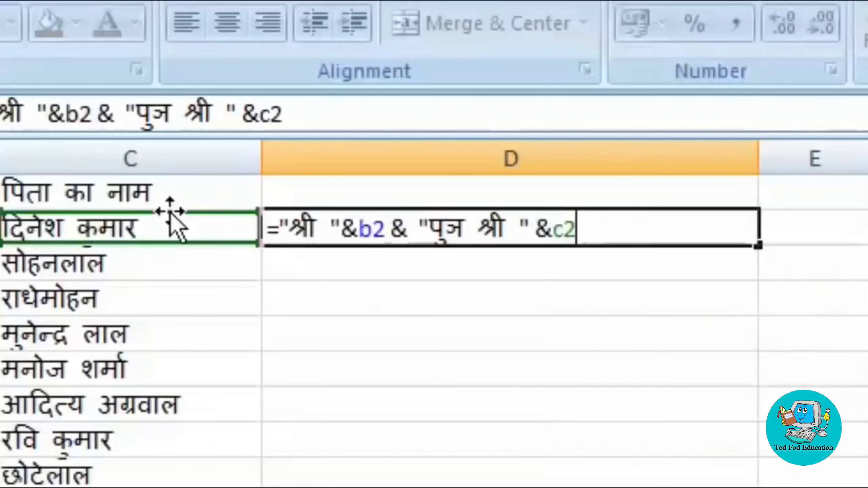
key("Return")
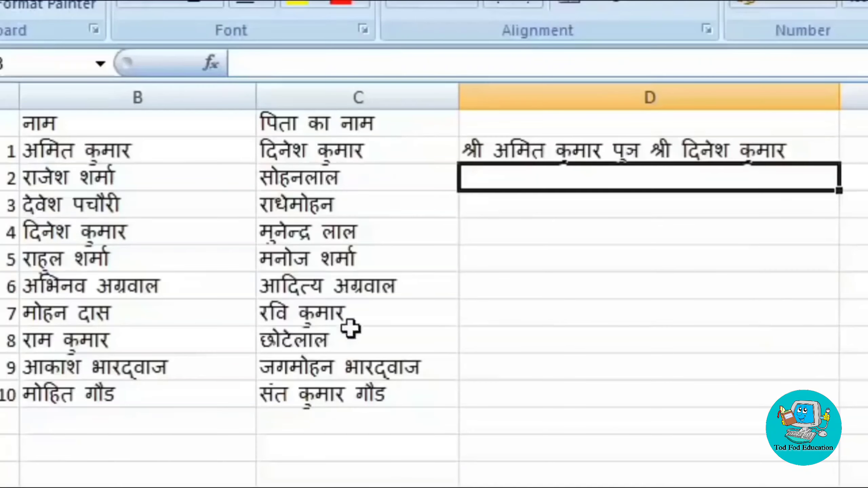
Step: Fill the D2 formula down column D to the row of serial number 10 and widen column D to fit the joined names
left_click(430, 441)
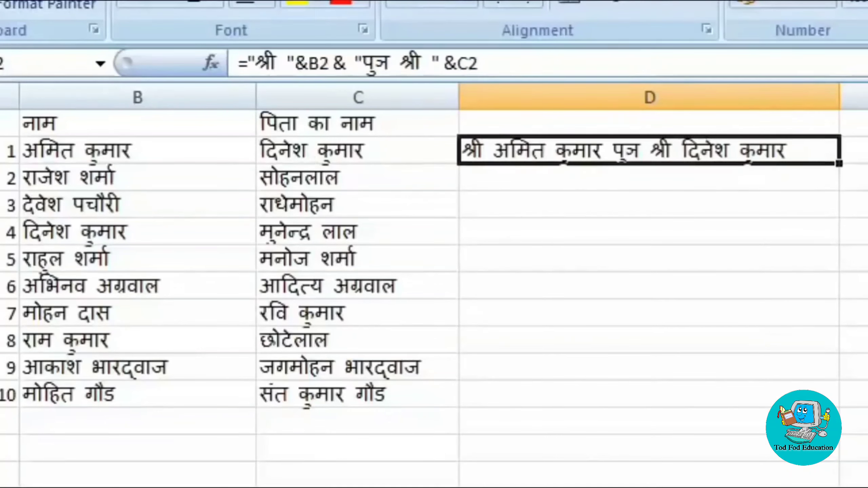
left_click(866, 236)
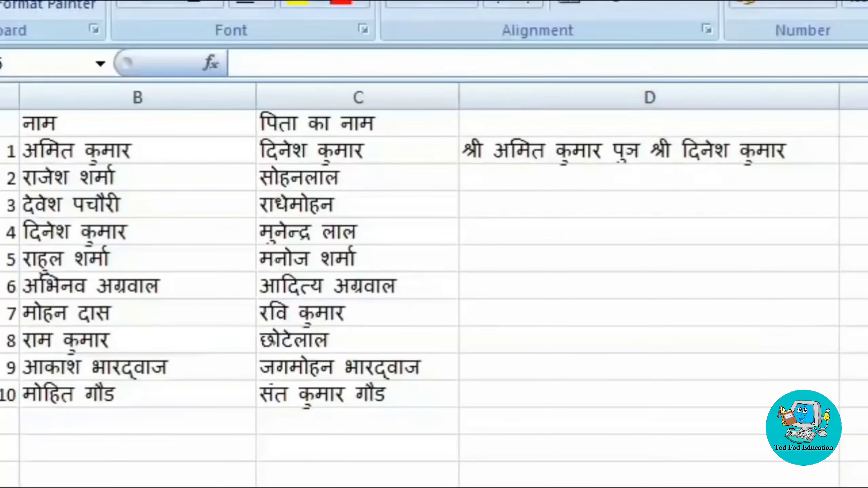
left_click(699, 161)
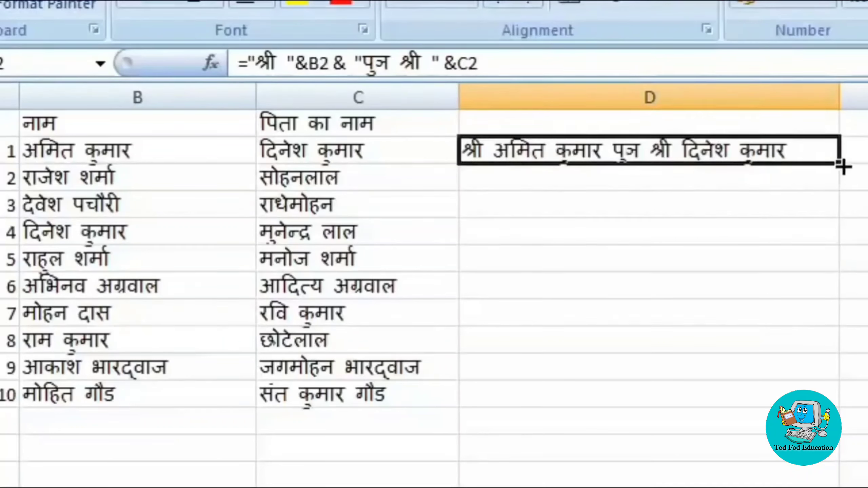
left_click_drag(843, 166, 849, 406)
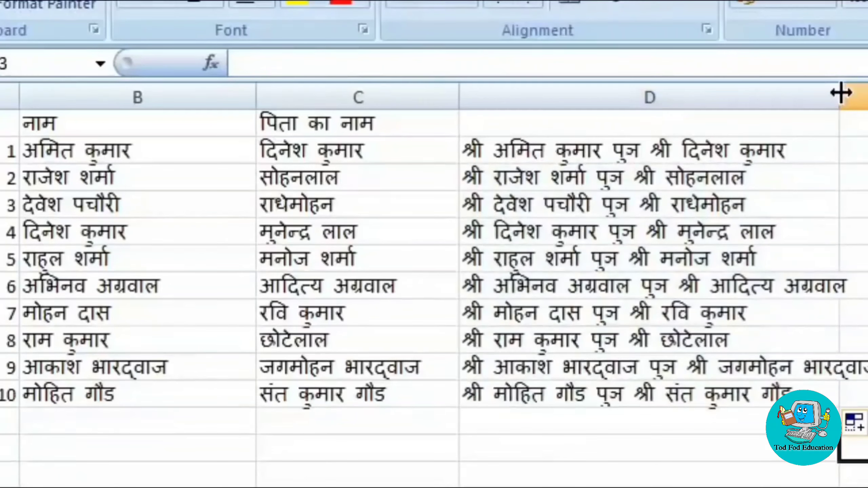
left_click_drag(838, 93, 866, 92)
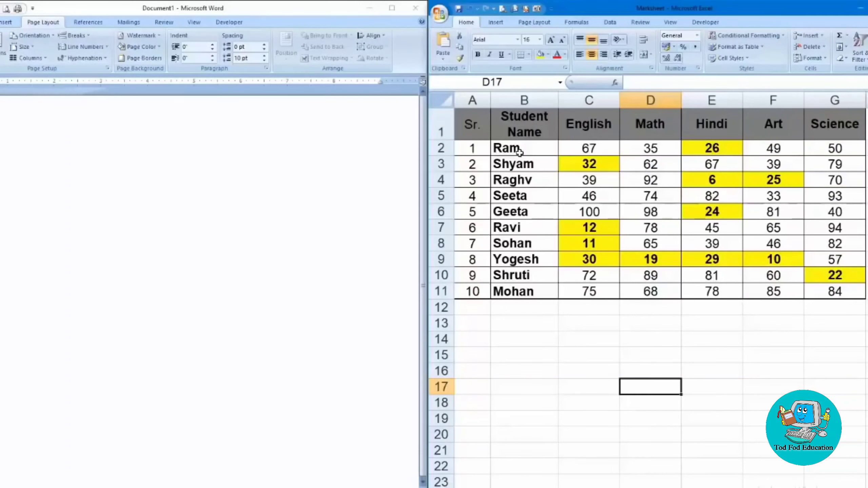
Step: Switch to Word and check the Show Paste Options buttons setting in the advanced cut, copy, and paste options
left_click(547, 208)
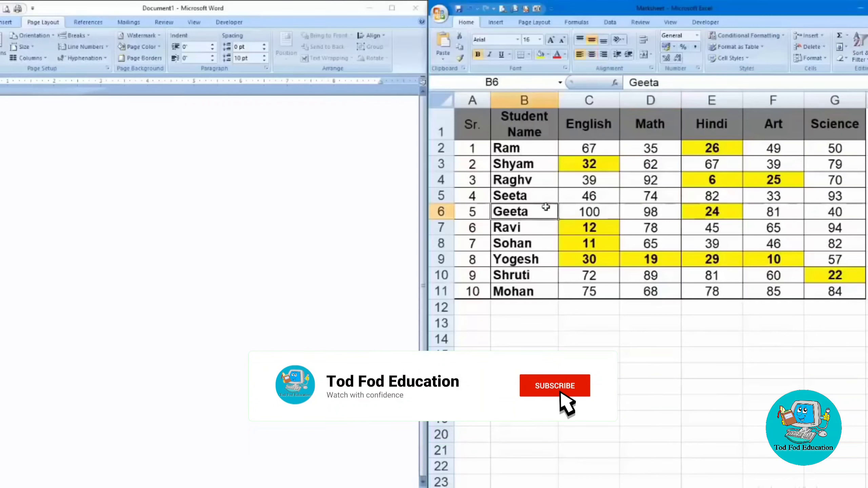
left_click(269, 204)
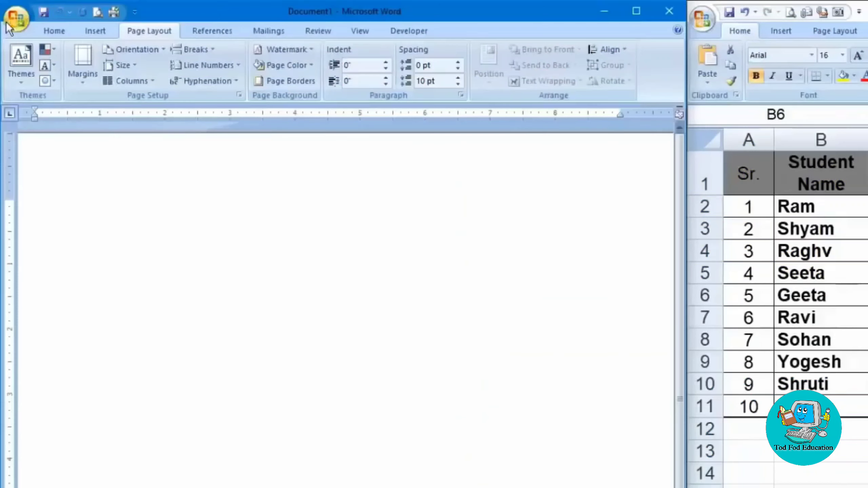
left_click(10, 23)
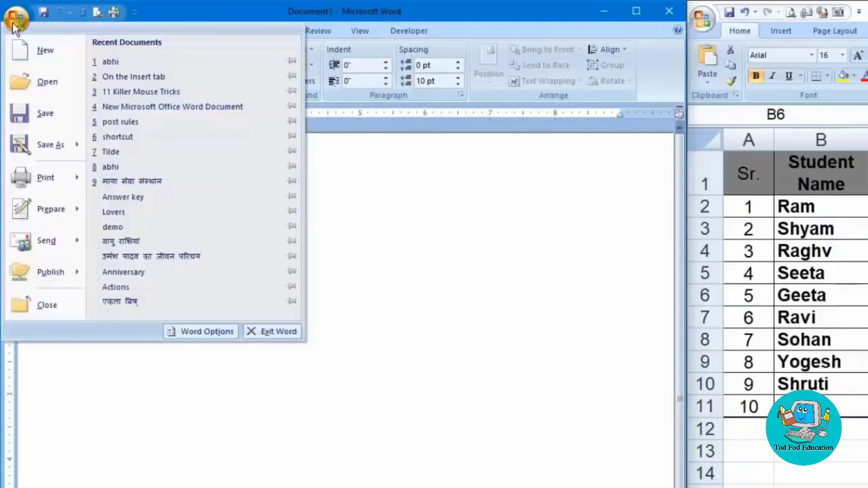
left_click(228, 337)
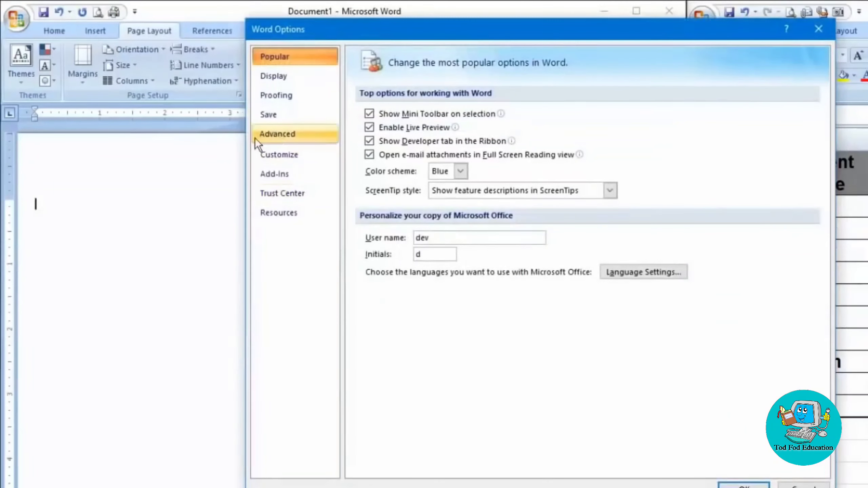
left_click(265, 138)
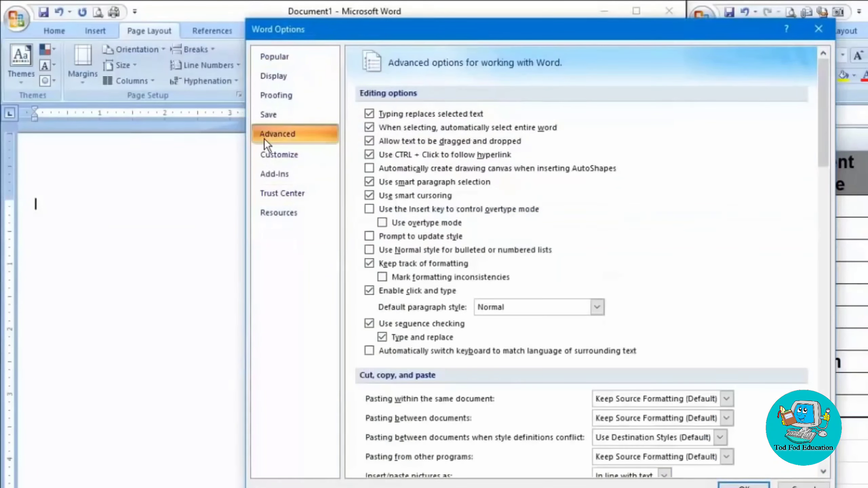
left_click_drag(823, 134, 821, 200)
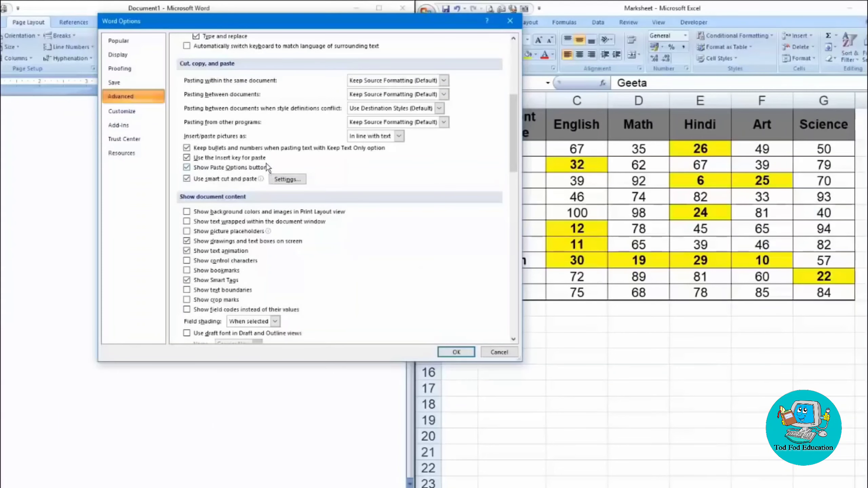
left_click(452, 351)
left_click(450, 347)
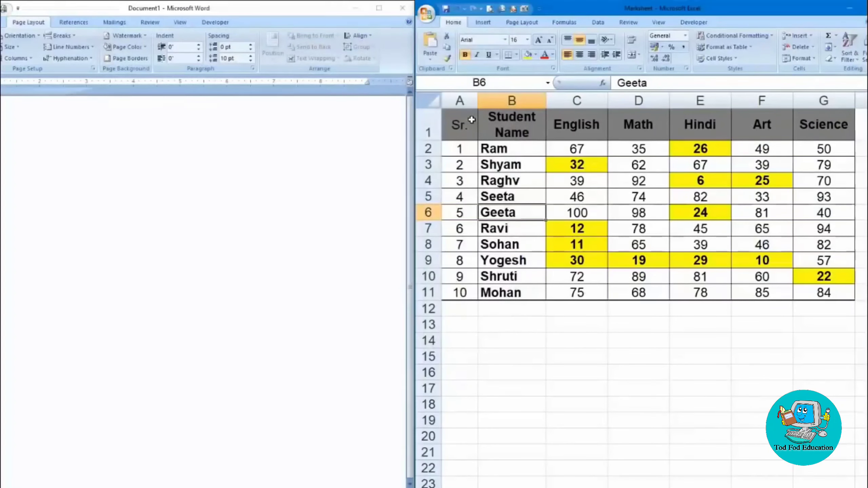
Step: Copy the marks table A1:G11 from the Marksheet workbook in Excel and paste it into the blank Word document
left_click_drag(472, 119, 838, 292)
key("ctrl+c")
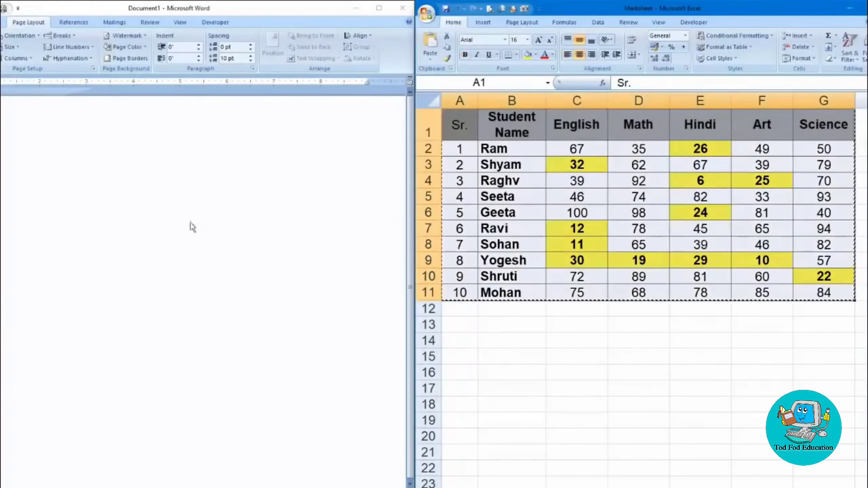
left_click(129, 231)
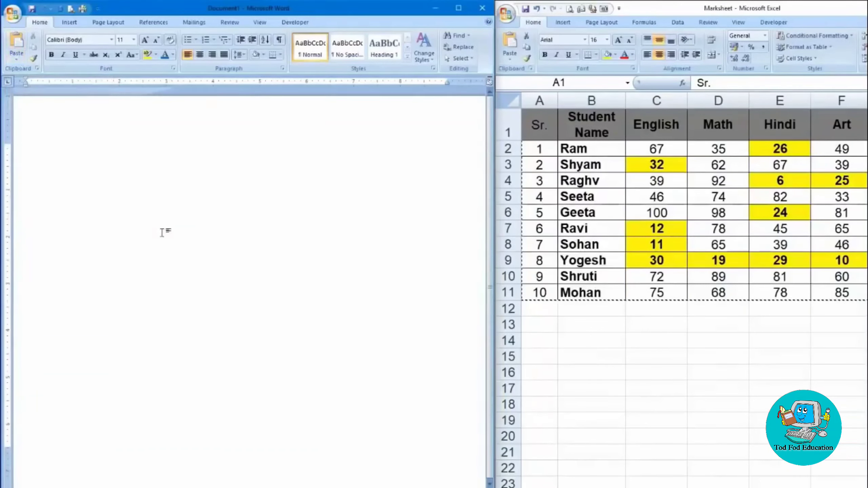
left_click(19, 54)
left_click(92, 226)
key("ctrl+v")
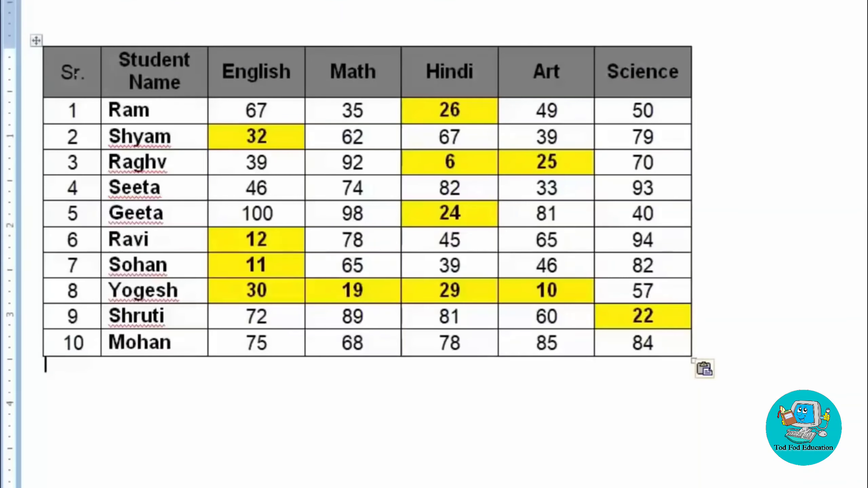
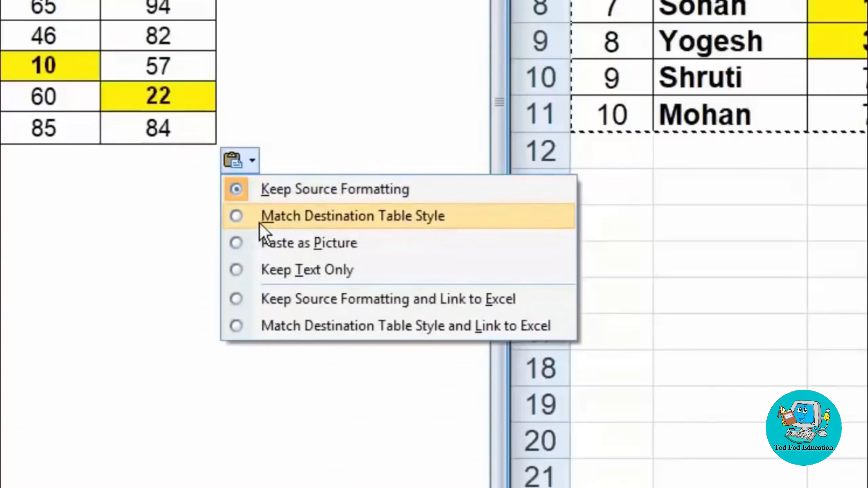
Step: Try Match Destination Table Style on the pasted marks table and return it to its source formatting
left_click(260, 224)
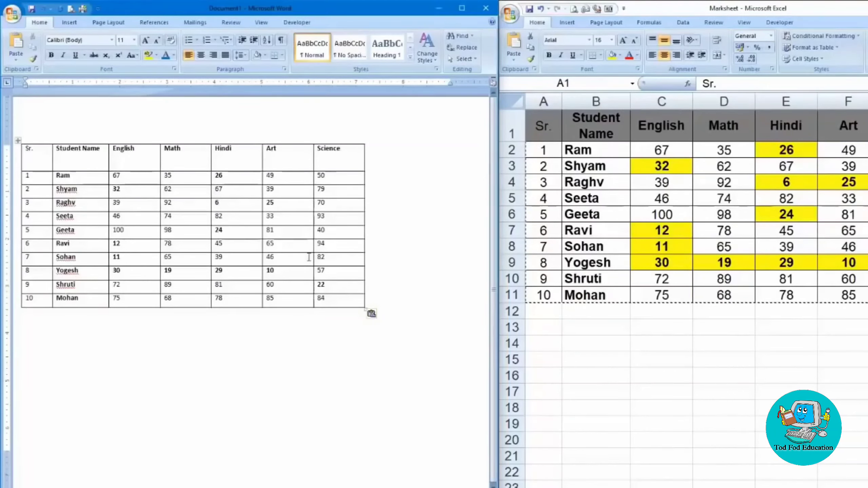
left_click(374, 315)
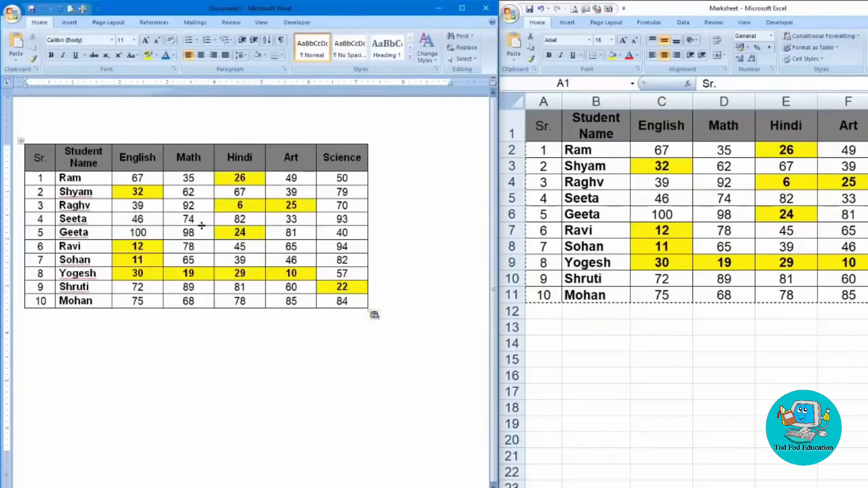
Step: Convert the pasted table to an image with Paste as Picture and try resizing it larger and smaller from its corner
left_click(380, 315)
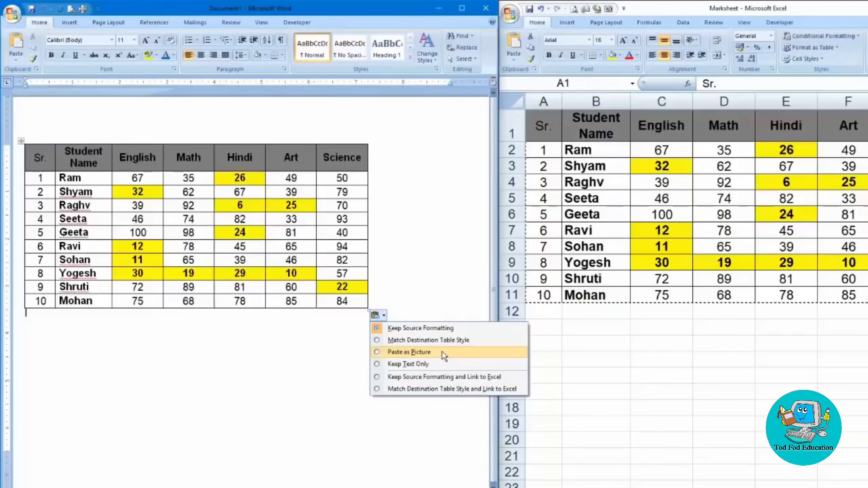
left_click(444, 352)
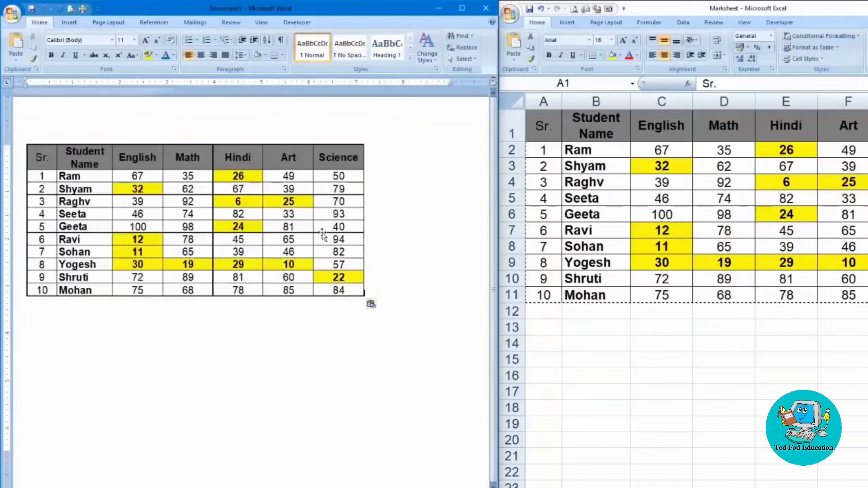
left_click(189, 233)
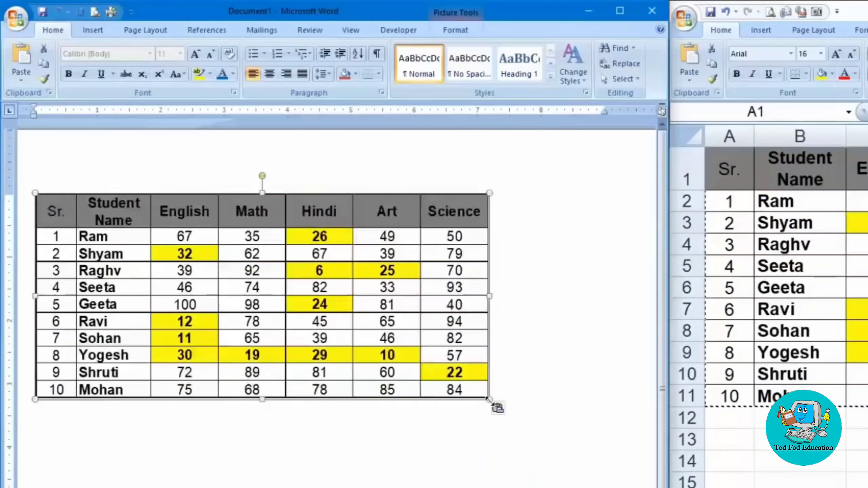
left_click_drag(488, 399, 734, 487)
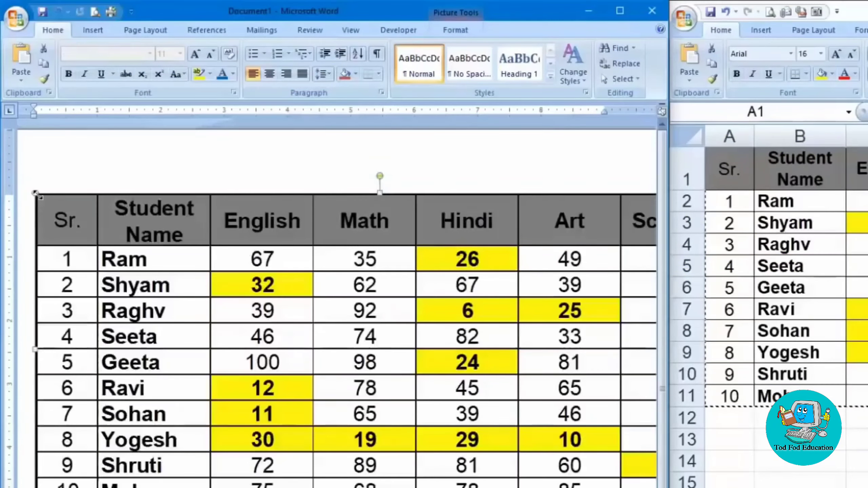
left_click_drag(166, 289, 168, 290)
left_click_drag(591, 446, 429, 339)
left_click_drag(428, 371, 509, 471)
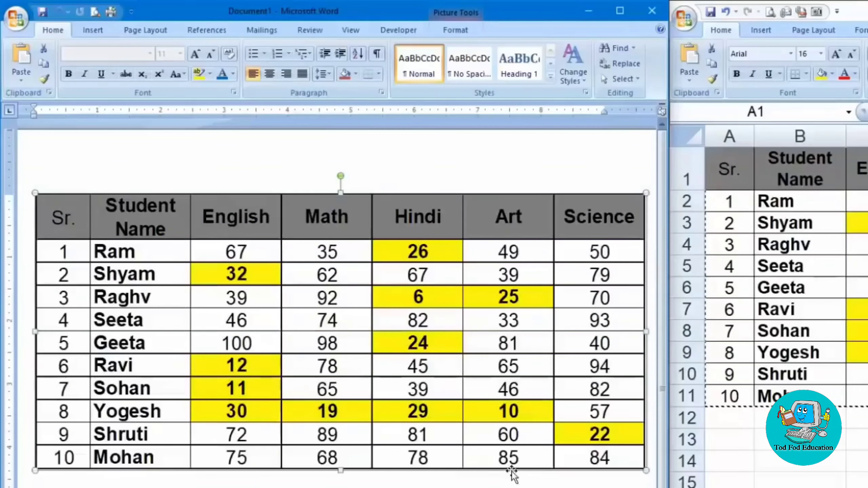
left_click_drag(646, 470, 512, 409)
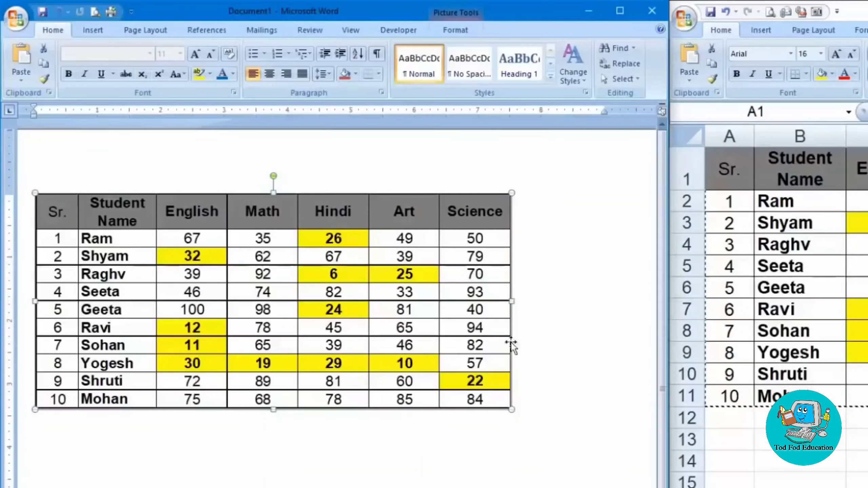
Step: Preview several picture styles from the full gallery on the table picture, including a tilted perspective style with reflection
left_click(465, 33)
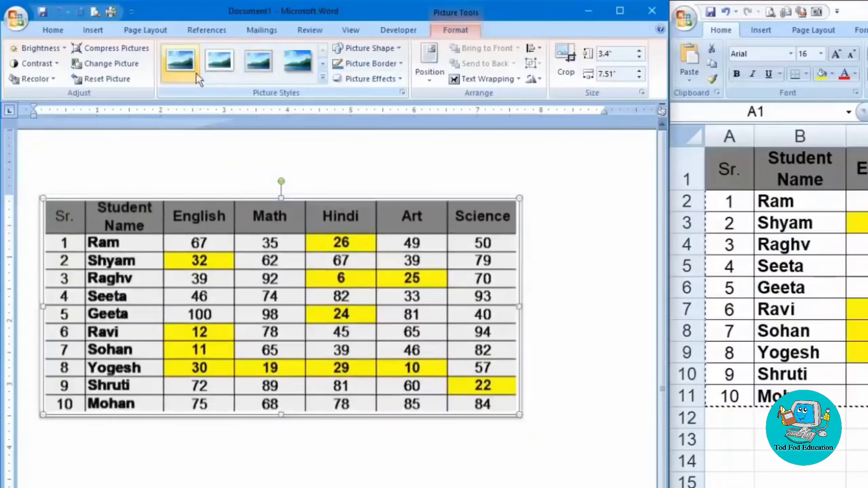
left_click(323, 77)
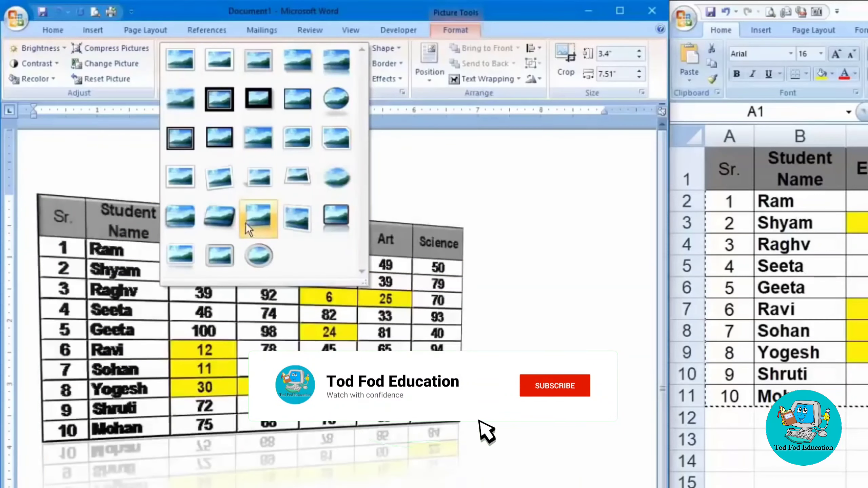
left_click(308, 380)
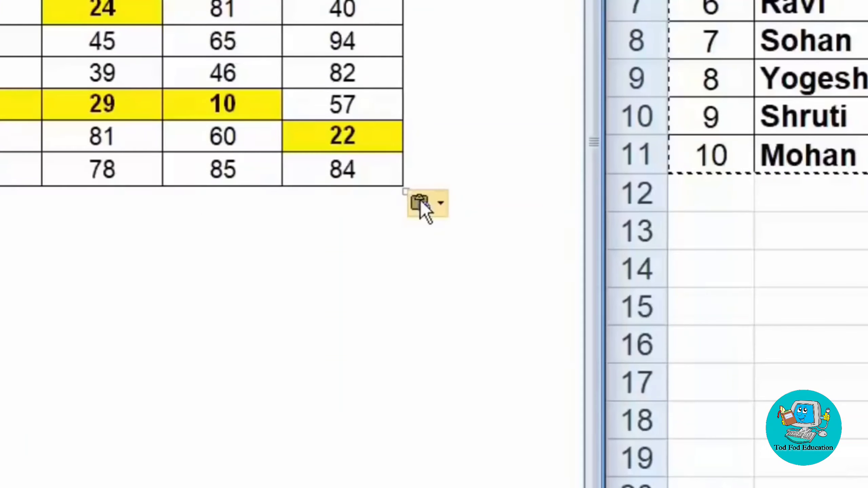
Step: Convert the pasted marks table to plain text with Keep Text Only and select all of its rows
left_click(563, 422)
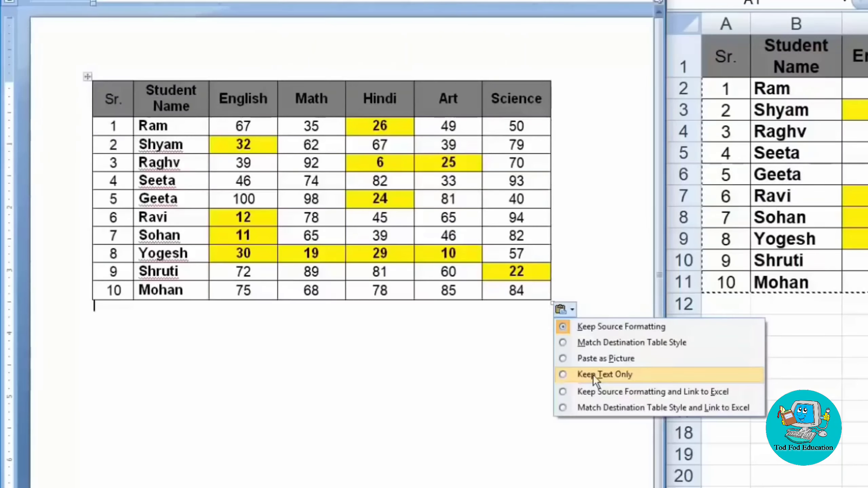
left_click(477, 319)
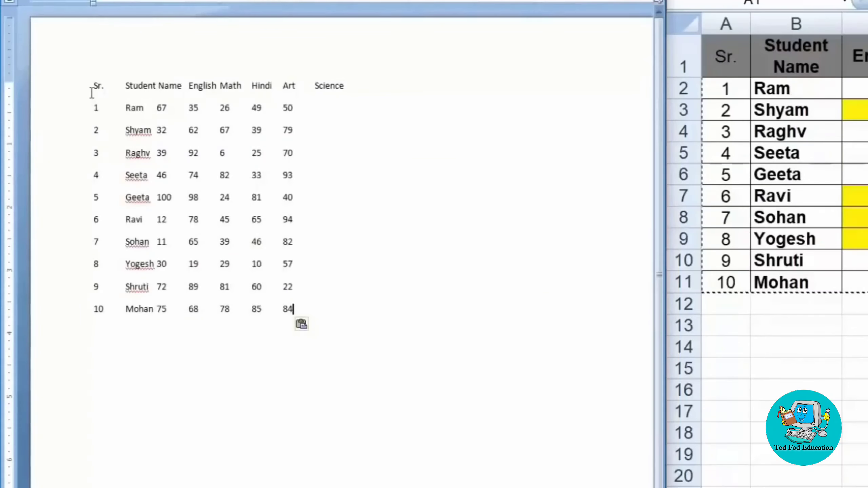
left_click_drag(92, 93, 350, 304)
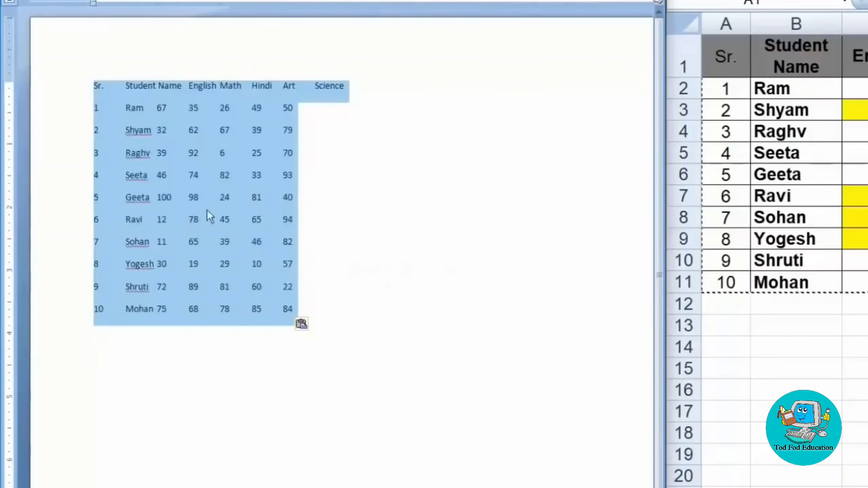
Step: Try shifting the marks after 39 in the third student's row with an extra tab and remove that tab
left_click(171, 153)
key("Tab")
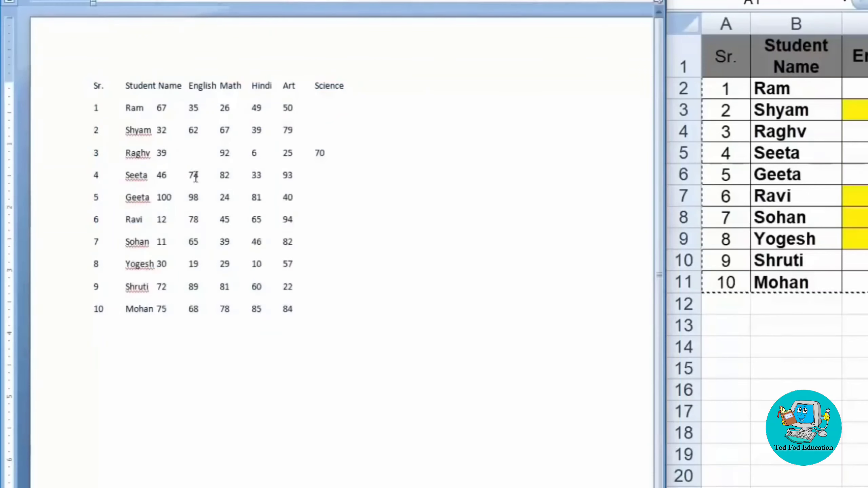
key("BackSpace")
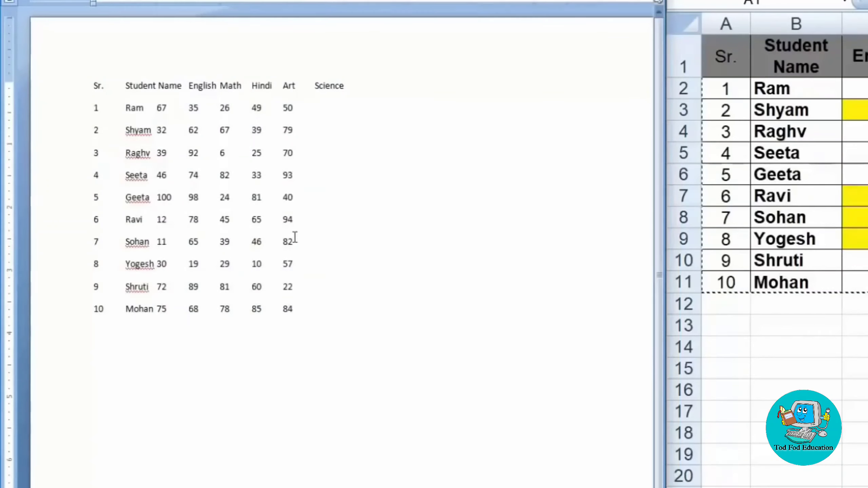
key("Tab")
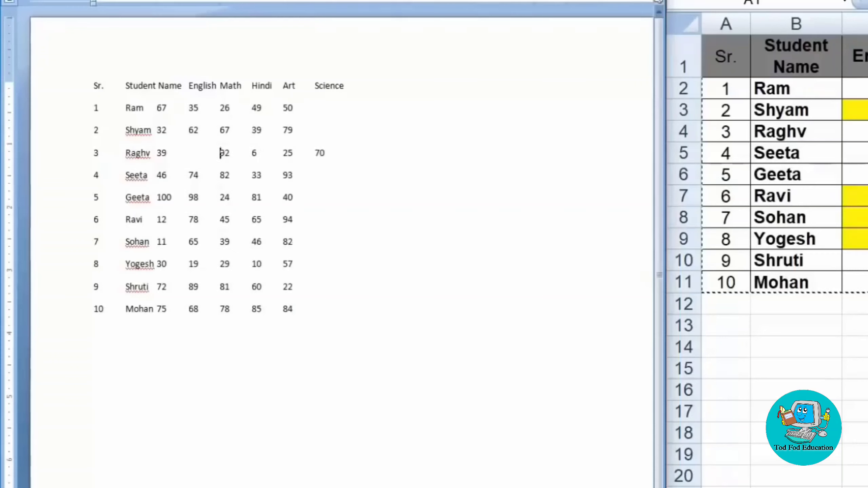
key("BackSpace")
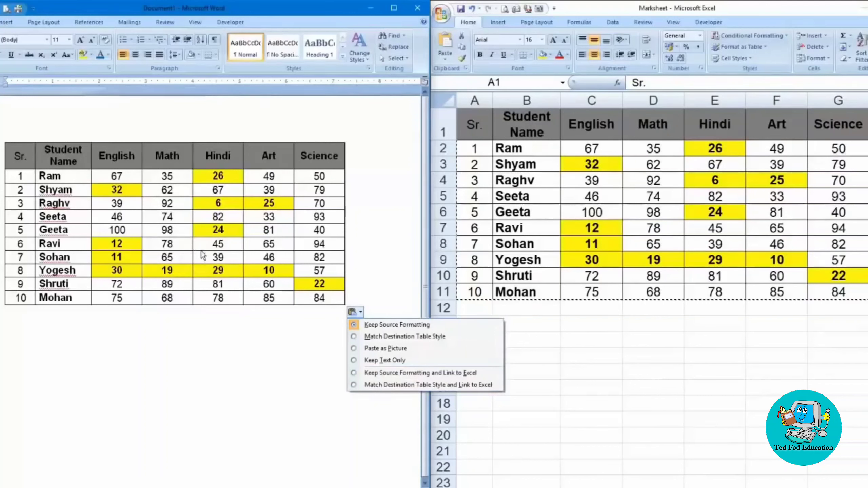
Step: Set the pasted marks table to Keep Source Formatting and Link to Excel
left_click(415, 374)
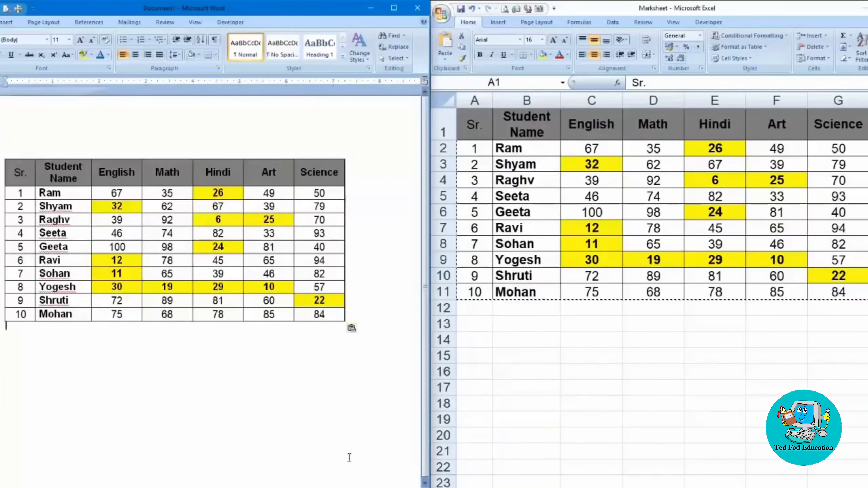
Step: Set the fifth student's English mark in cell C6 of the Excel marksheet to 80
left_click(531, 193)
left_click(532, 190)
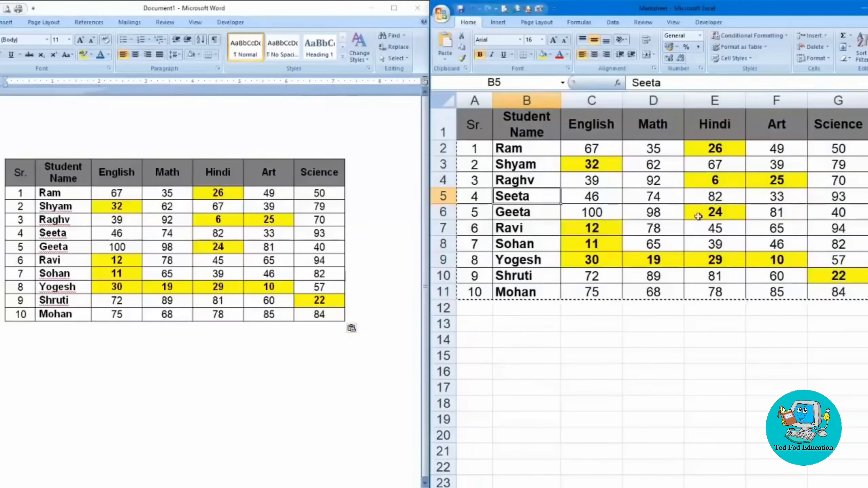
left_click(608, 214)
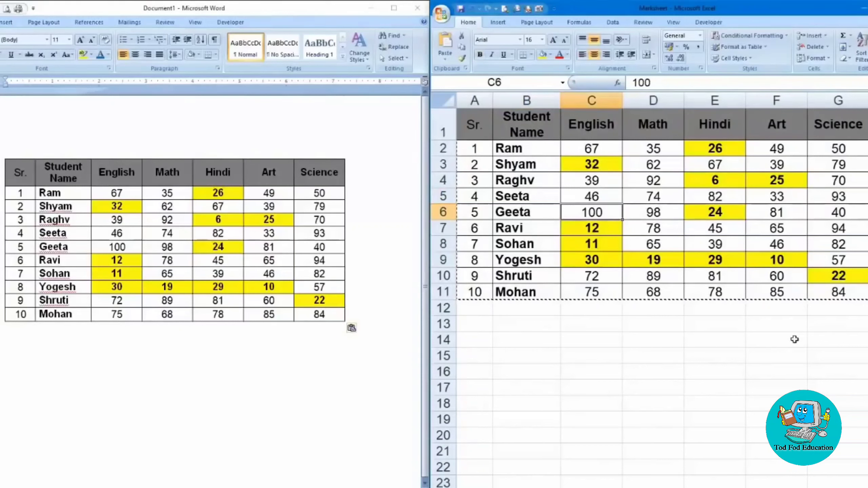
type("80")
key("Return")
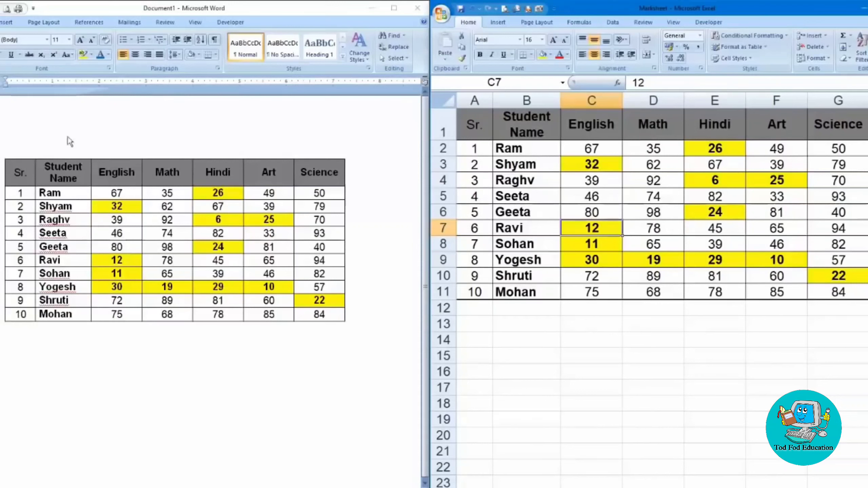
left_click(112, 146)
left_click(51, 352)
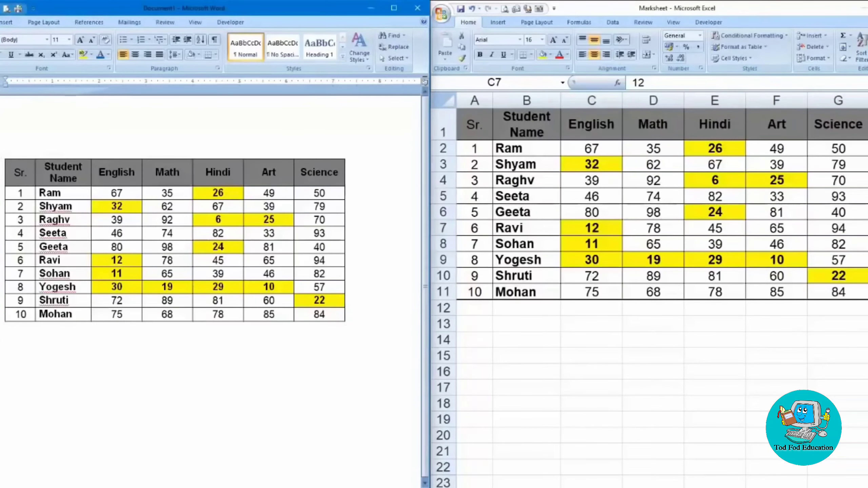
type("Dl;k;lk;slk slk;dflk")
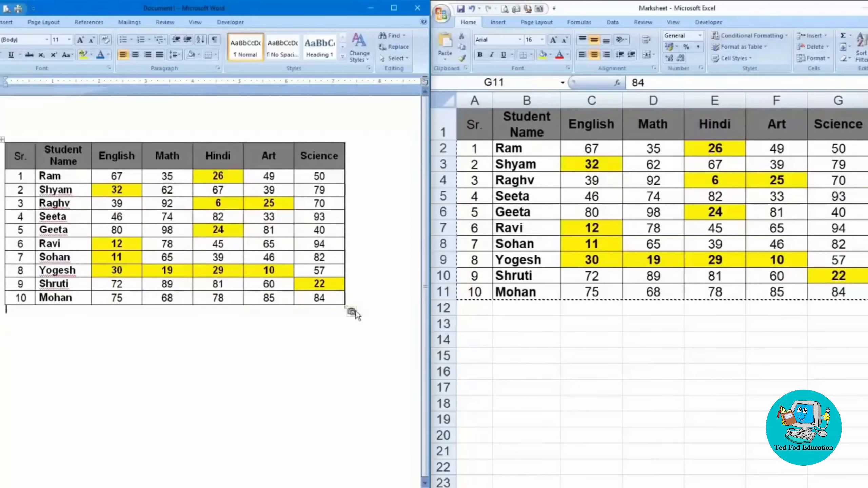
Step: Set the pasted marks table to Match Destination Table Style and Link to Excel, and apply a built-in style with black header row and first column
left_click(355, 312)
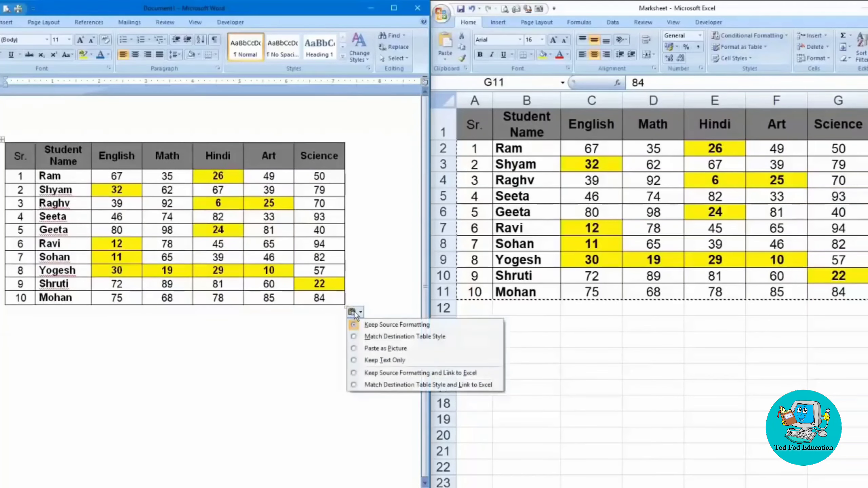
left_click(402, 385)
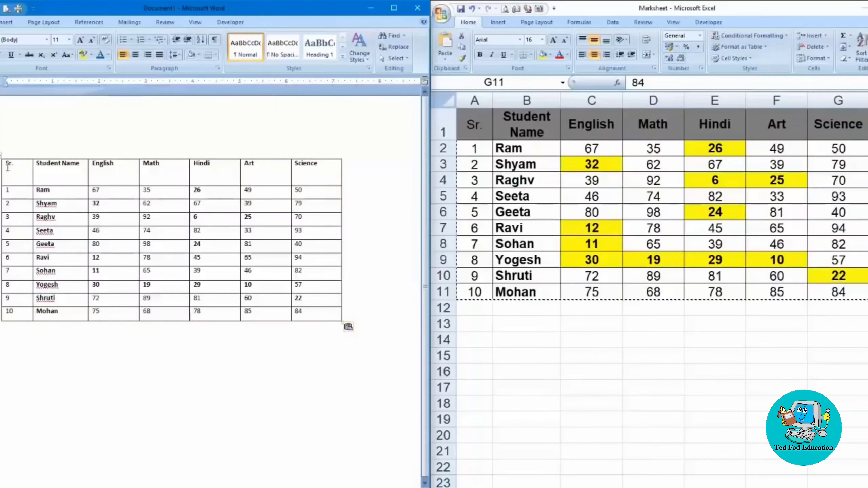
left_click(3, 156)
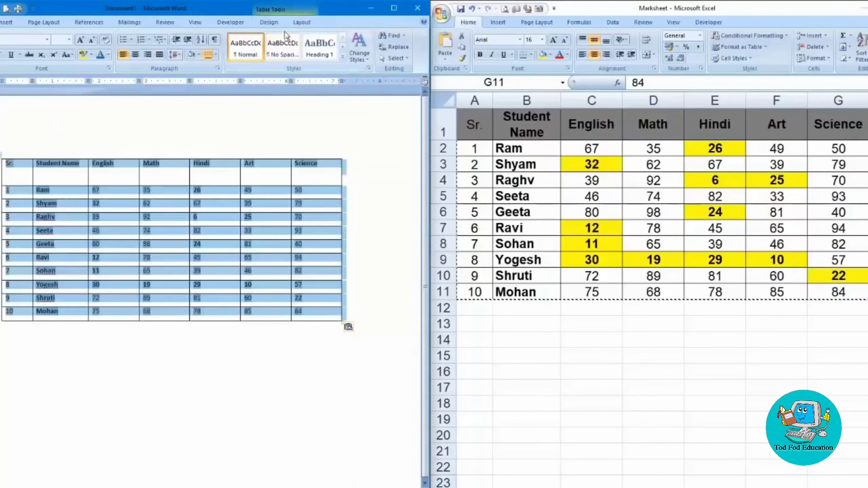
left_click(268, 22)
left_click(224, 47)
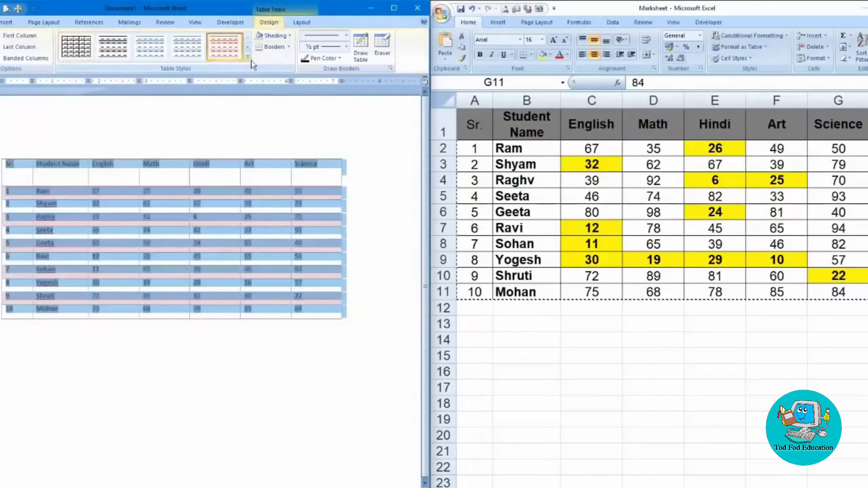
left_click(247, 57)
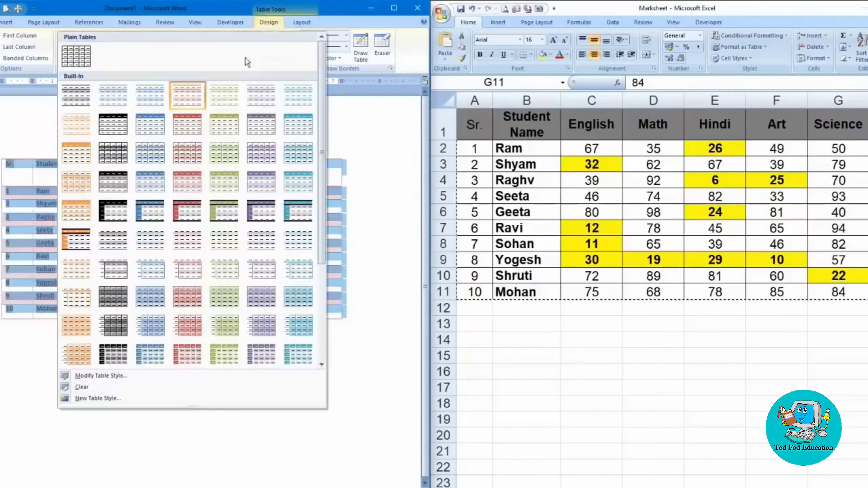
left_click(115, 215)
left_click(227, 413)
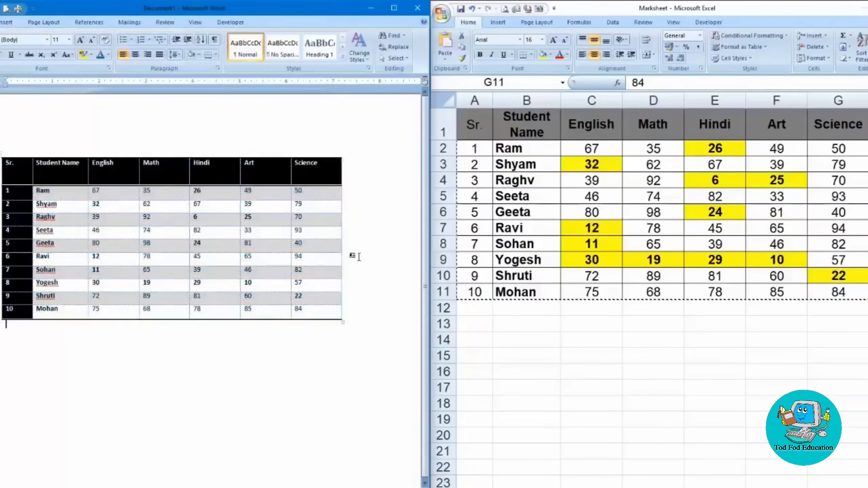
Step: Set the fifth student's English mark in cell C6 of the Excel marksheet to 100
left_click(592, 196)
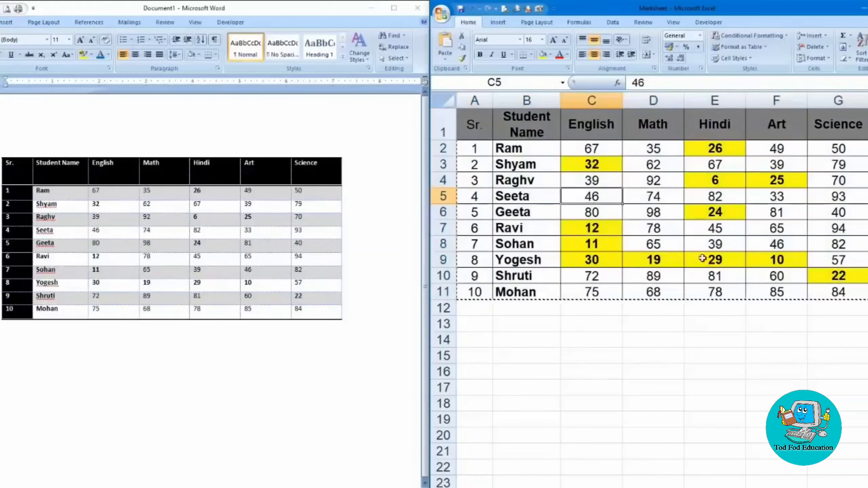
left_click(599, 213)
type("100")
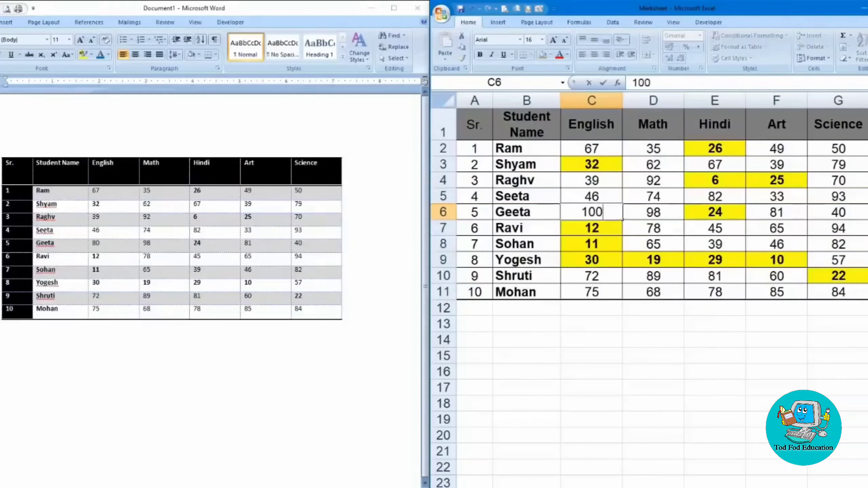
key("Return")
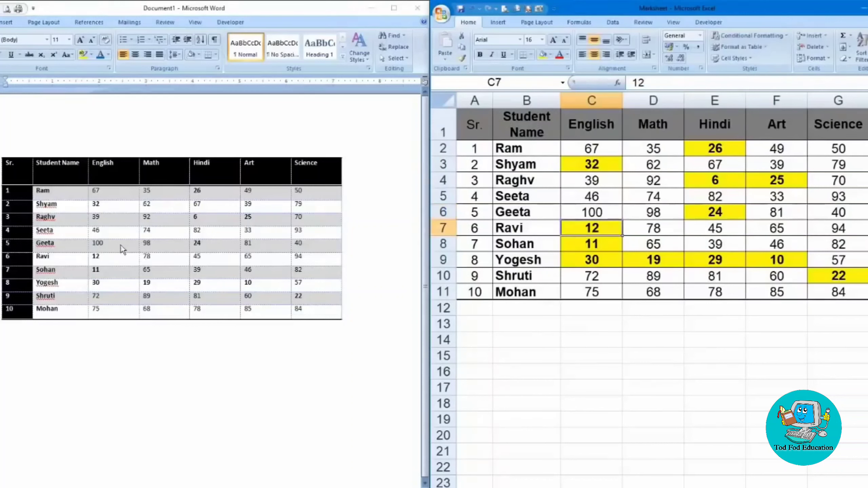
left_click(142, 353)
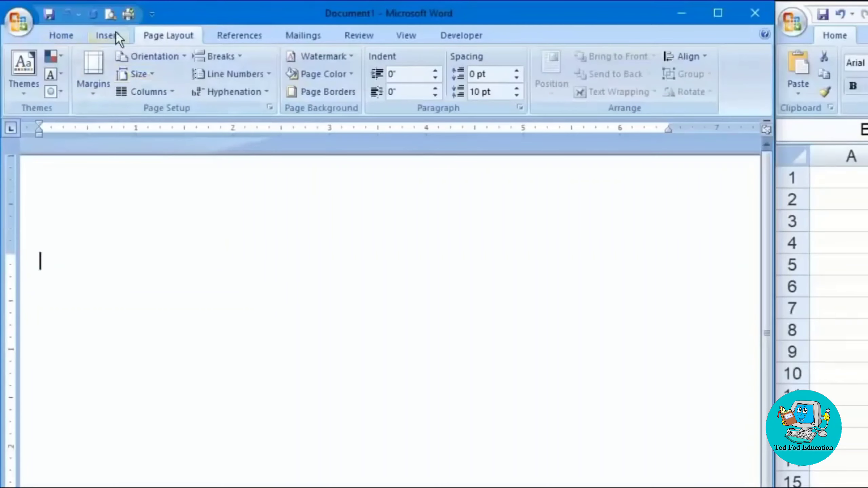
Step: Insert a table with four columns and five rows in the blank Word document
left_click(116, 35)
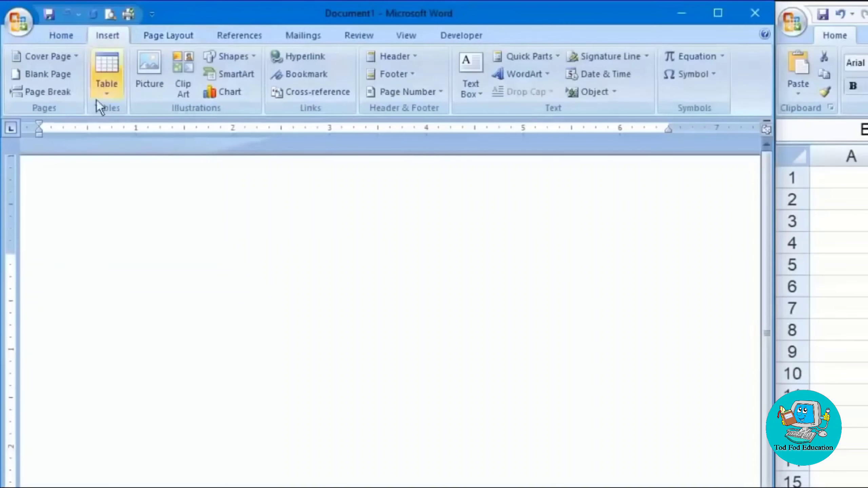
left_click(102, 95)
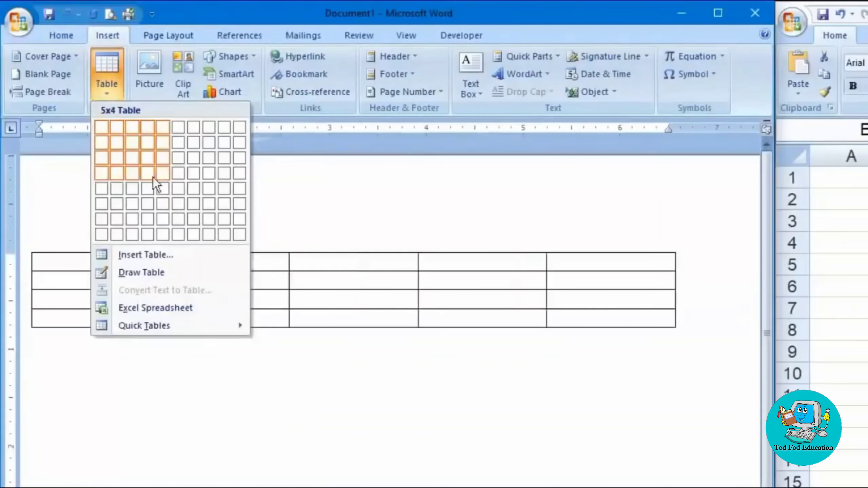
left_click(152, 187)
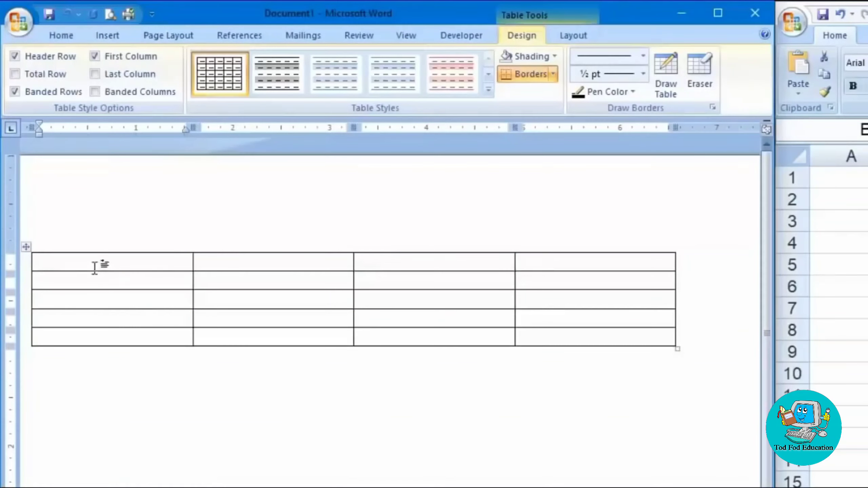
Step: Fill the second row of the new Word table with the numbers 1, 2, 3 and 4
type("1")
key("Tab")
type("2")
key("Tab")
type("3")
key("Tab")
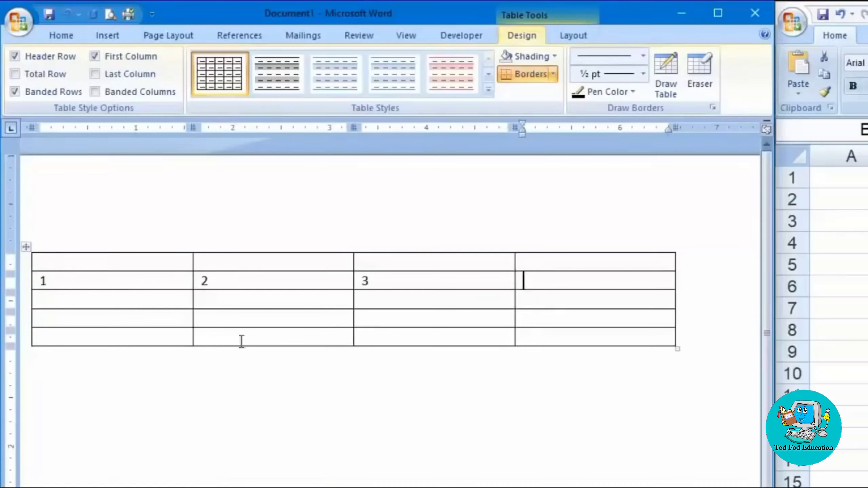
key("Left")
key("Left")
key("Left")
key("Left")
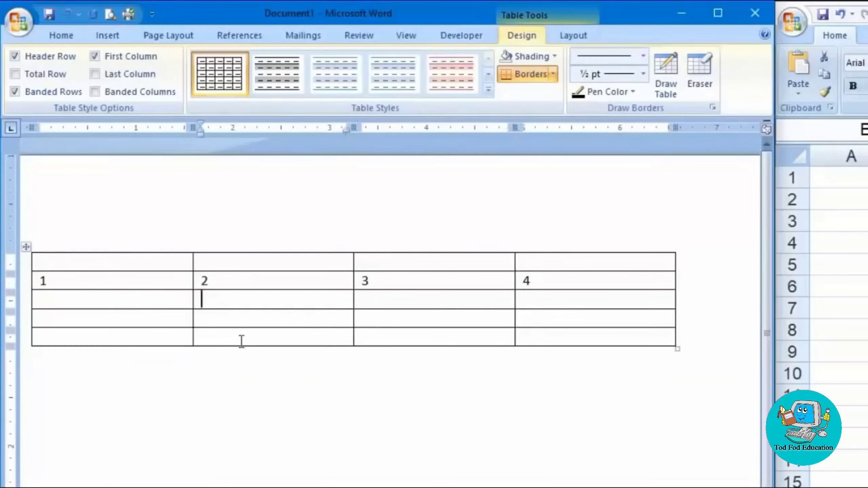
Step: Fill the third row of the Word table with the four students' first names, one per column
key("Right")
type("Ram")
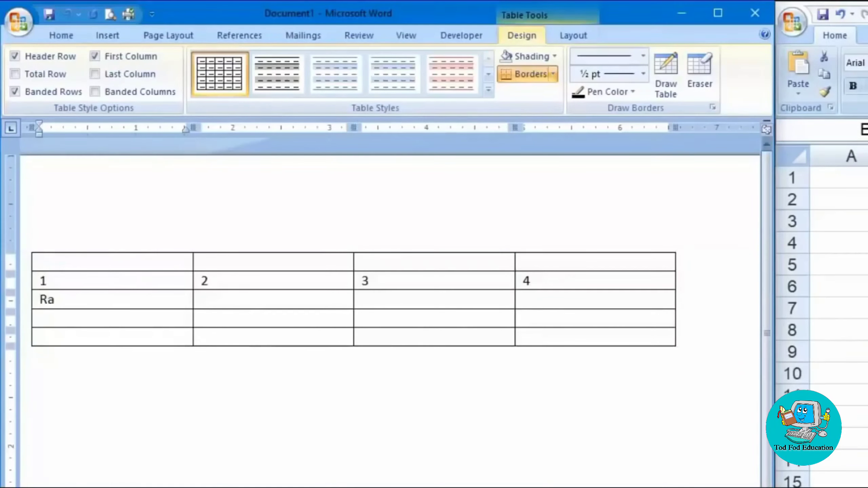
key("Tab")
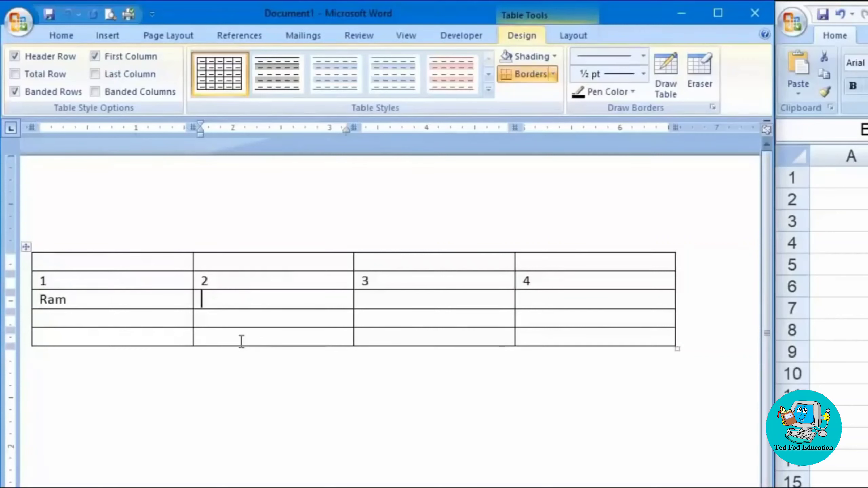
type("Shyam")
key("Tab")
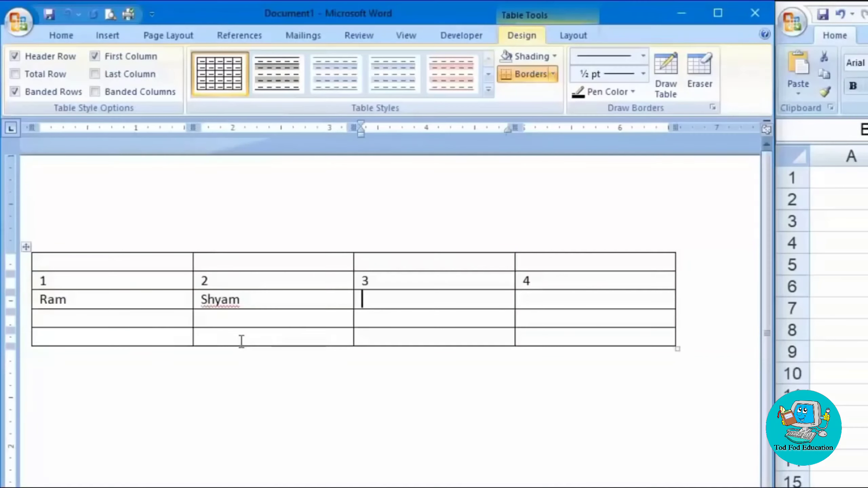
type("geeta")
key("Tab")
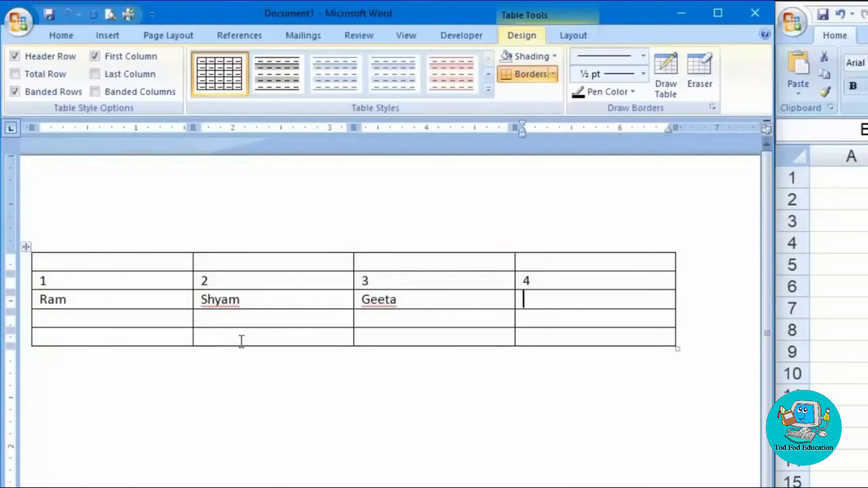
type("sita")
left_click(446, 430)
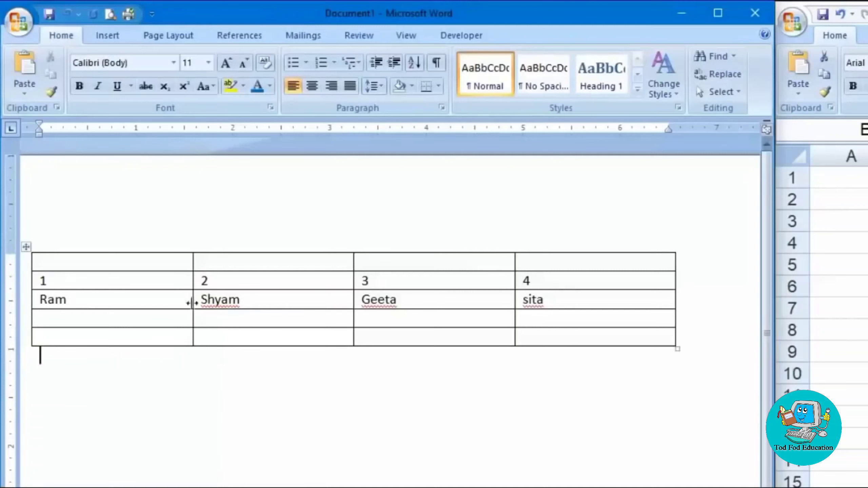
Step: Copy the whole Word table, paste it as a link at cell A1 in Excel, and inspect the formulas in the linked cells
left_click(26, 247)
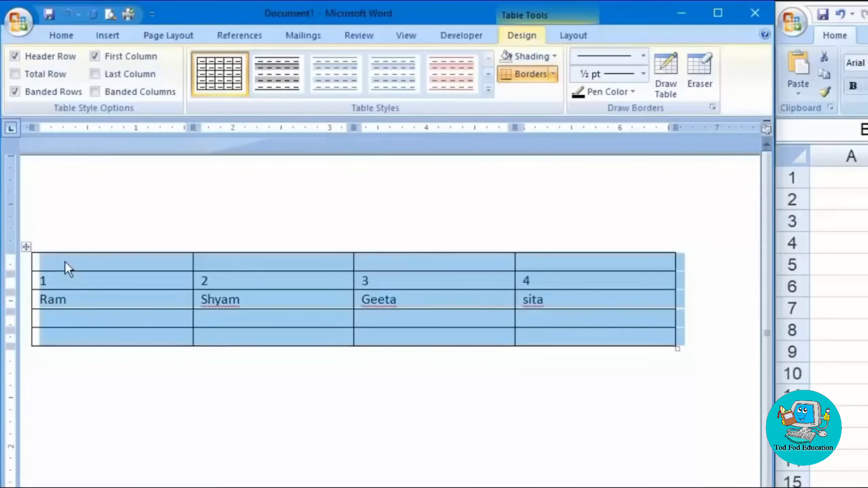
right_click(65, 260)
left_click(118, 294)
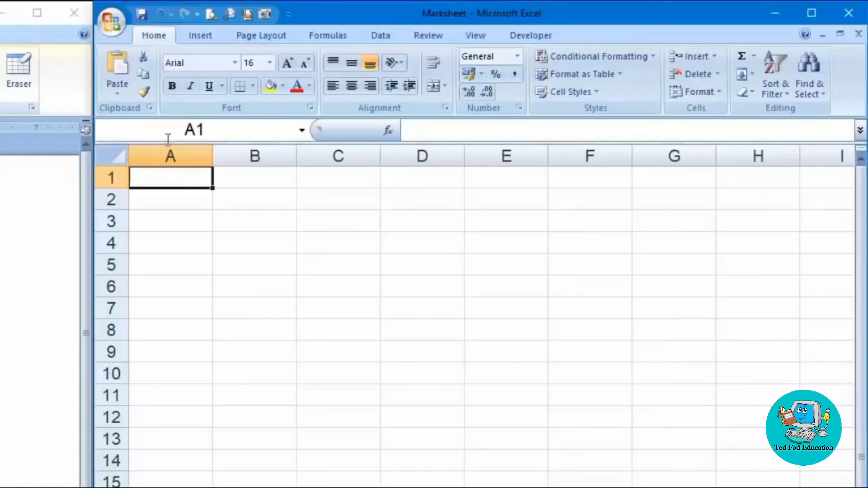
left_click(118, 93)
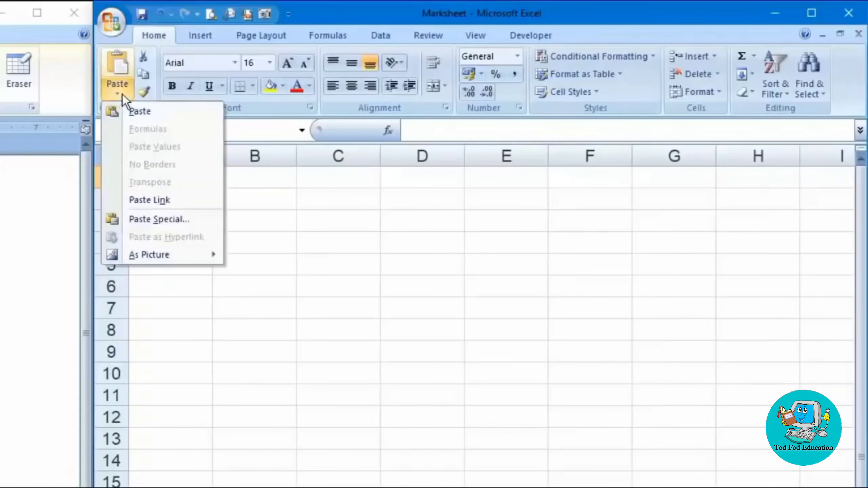
left_click(188, 200)
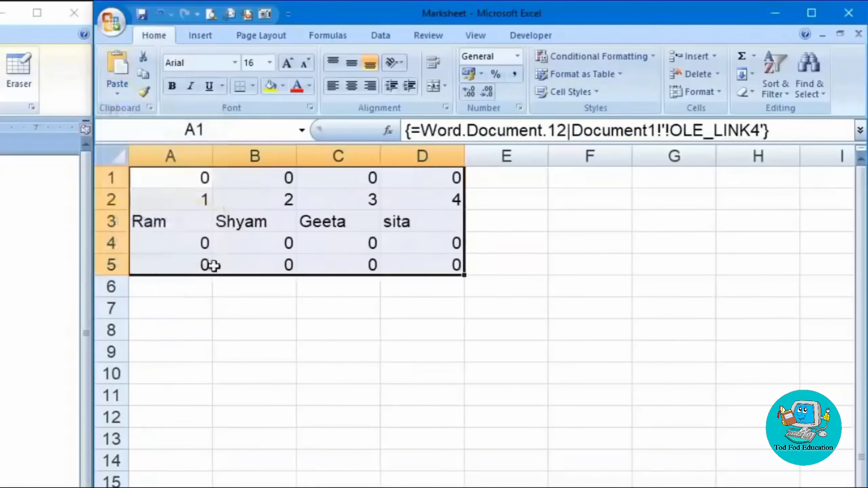
left_click(231, 363)
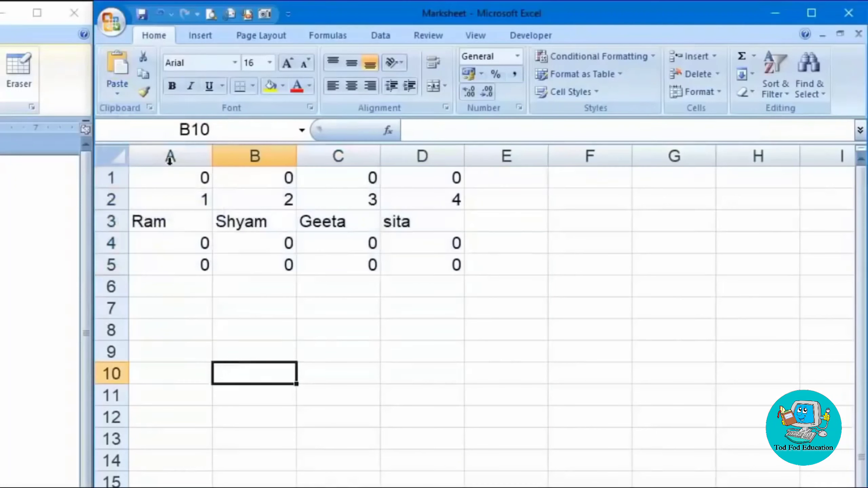
left_click(269, 182)
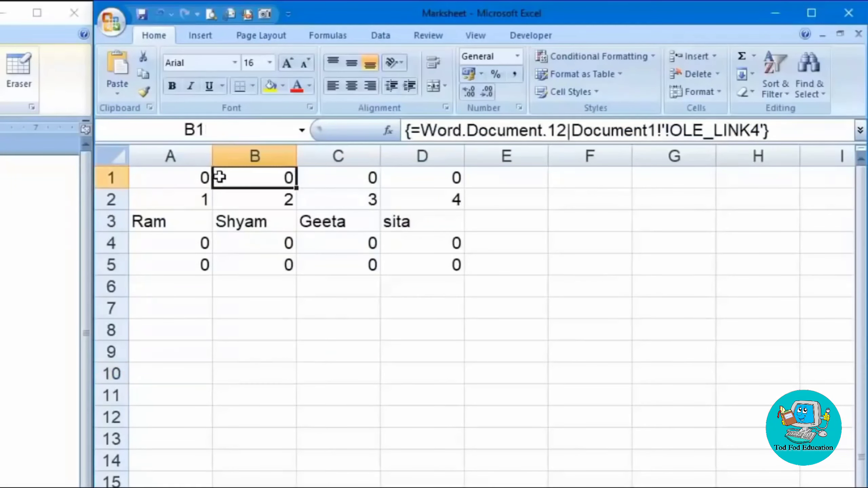
left_click(431, 201)
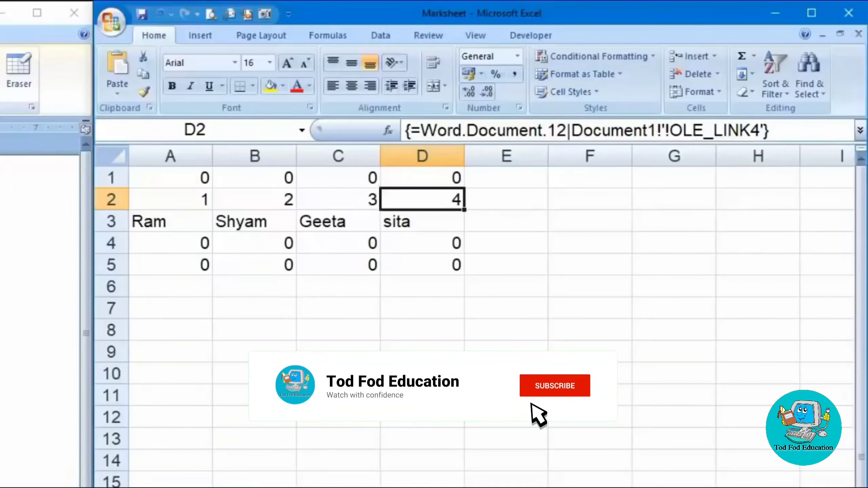
Step: Enter 100 in the fourth row of the Word table's last column
left_click(4, 294)
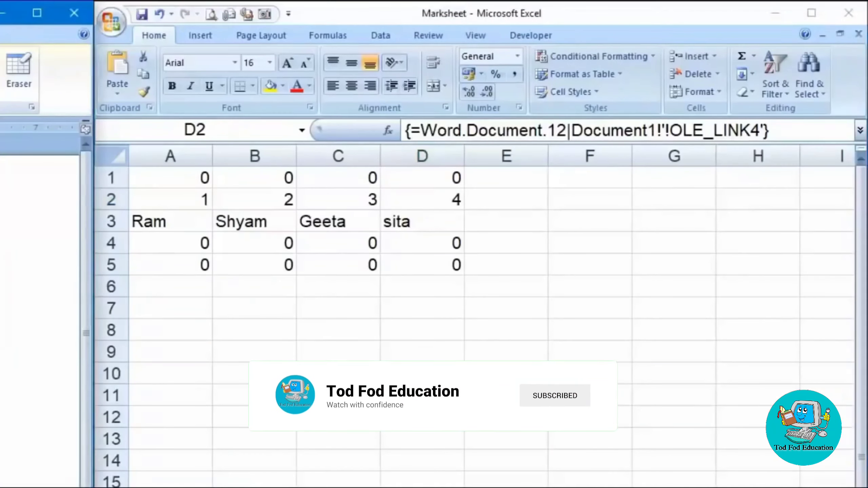
type("00")
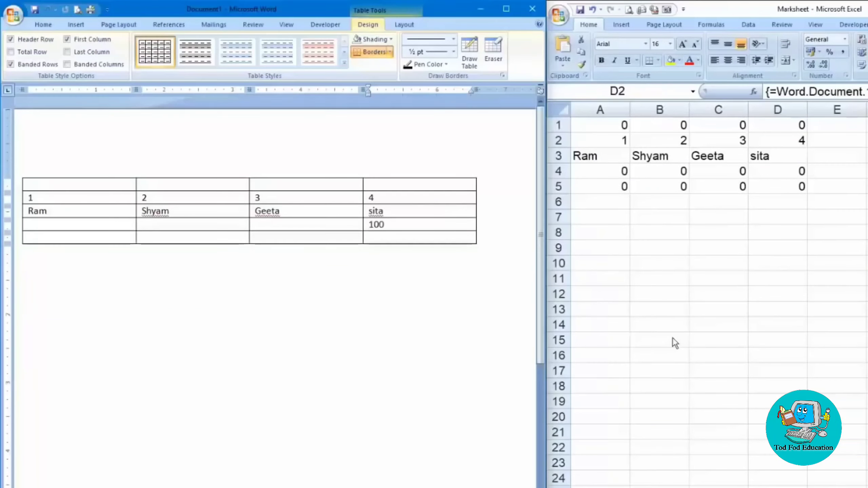
key("Tab")
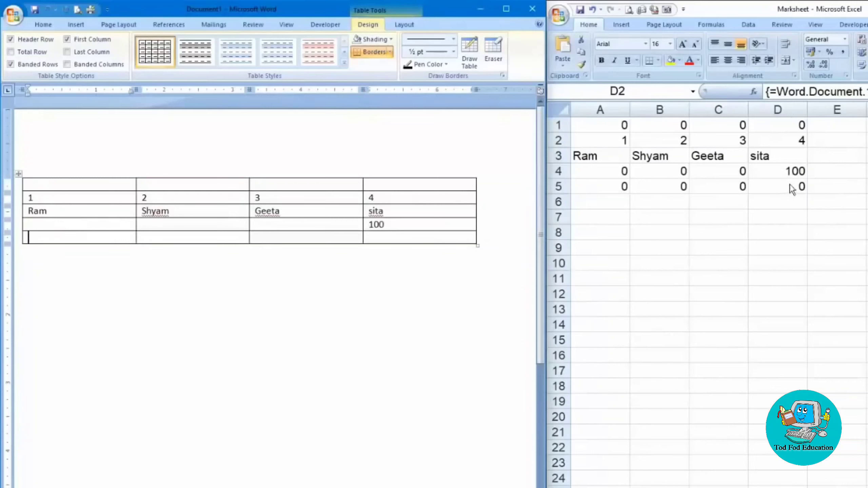
Step: Apply All Borders to the linked range A1:D5 in Excel and center its contents
left_click_drag(607, 123, 799, 189)
left_click(657, 62)
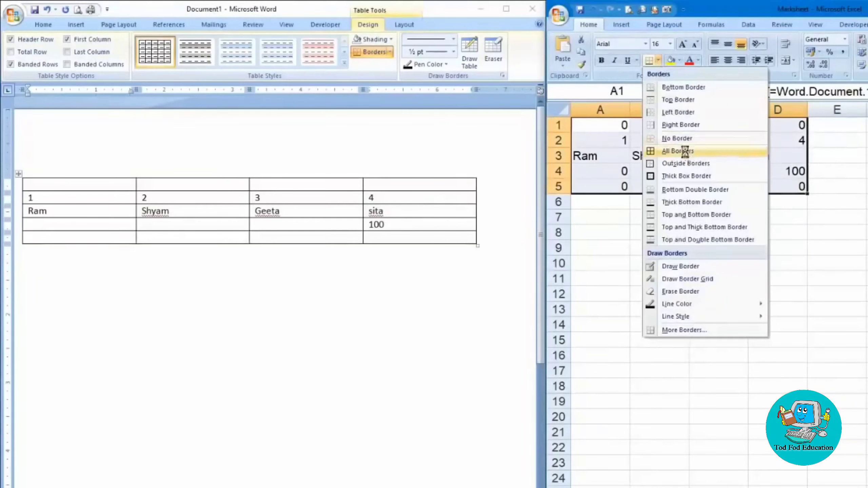
left_click(666, 155)
left_click(726, 62)
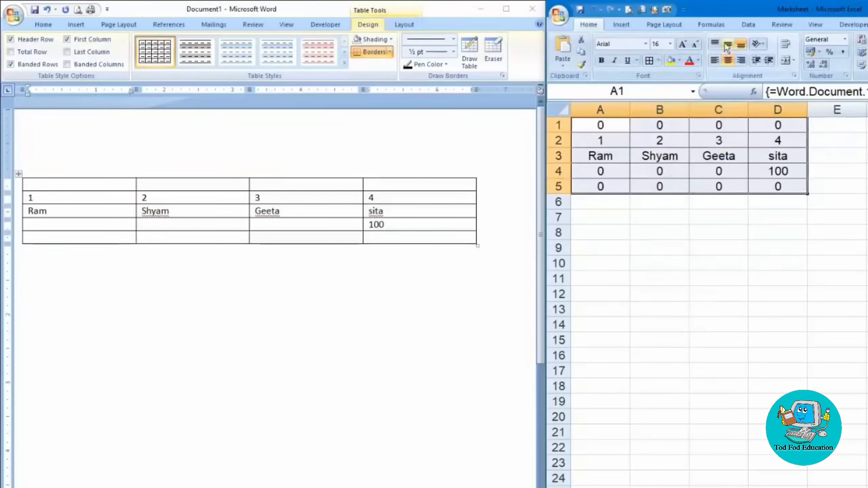
Step: Enter 500 in the fourth row of the Word table's third column
left_click(310, 243)
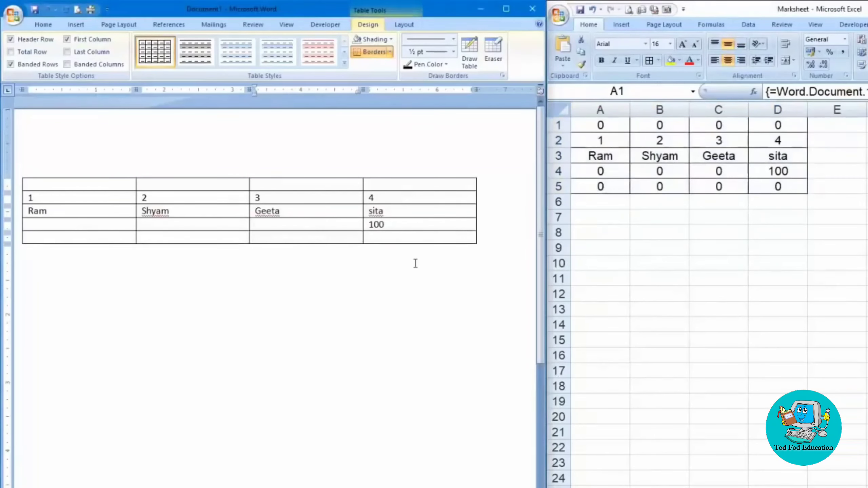
type("500")
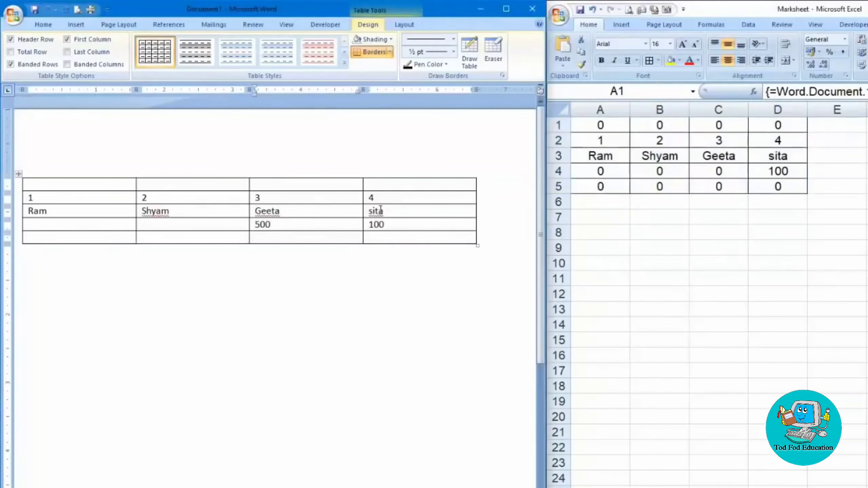